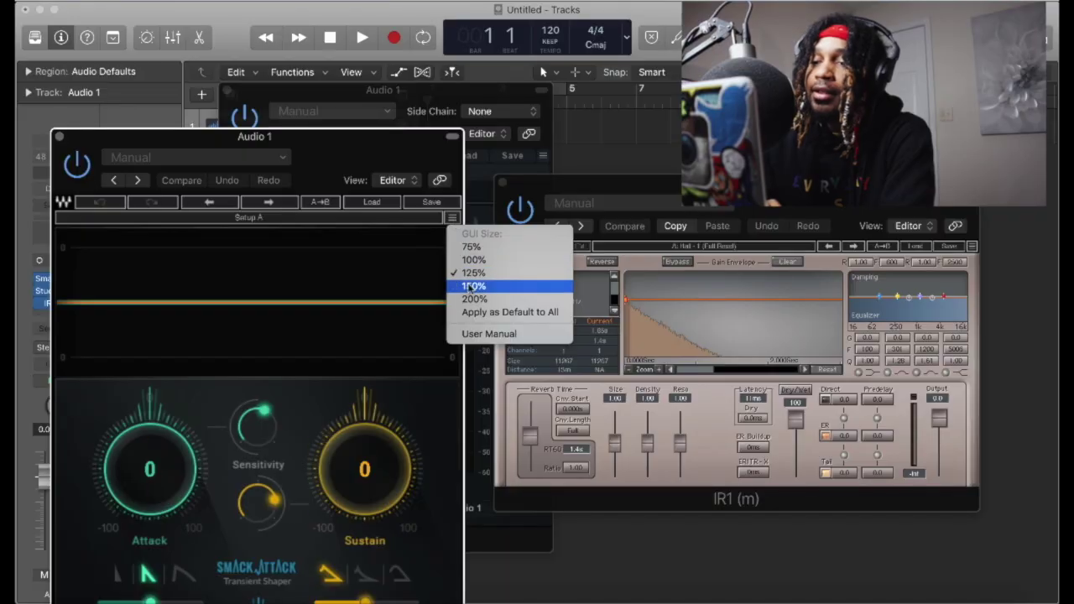
# - Switch Smack Attack's interface from 150% to 75%, then pick a new StudioRack interface size
pyautogui.click(533, 223)
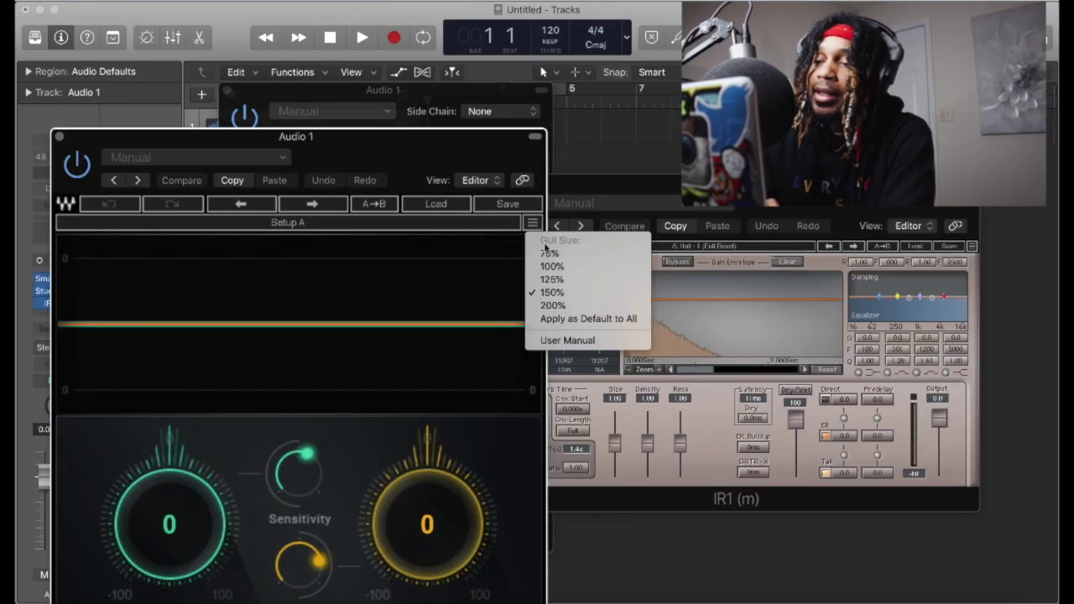
pyautogui.click(548, 253)
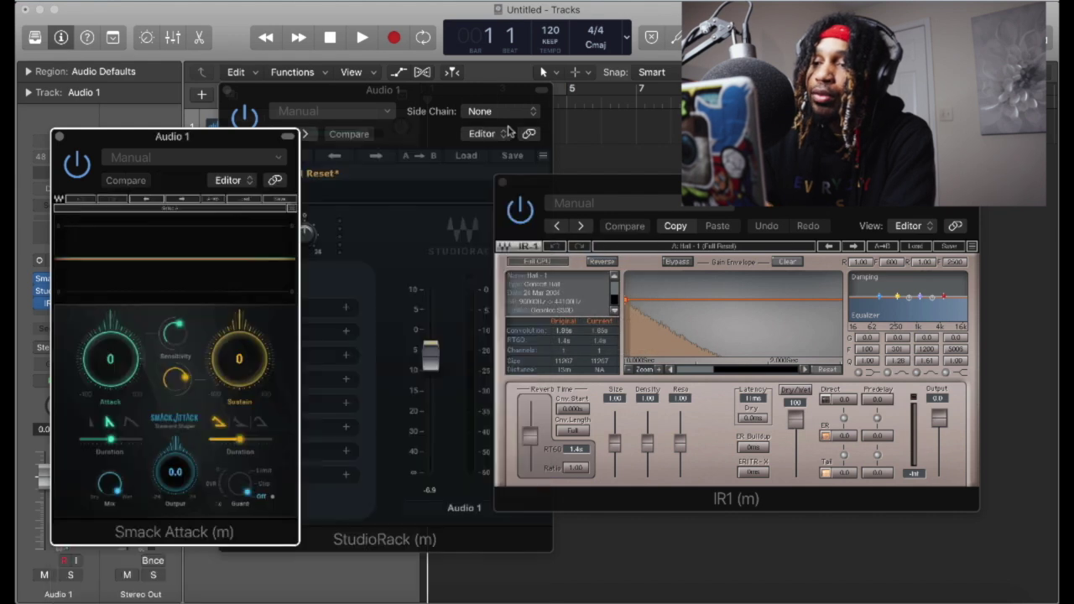
pyautogui.click(542, 158)
pyautogui.click(568, 209)
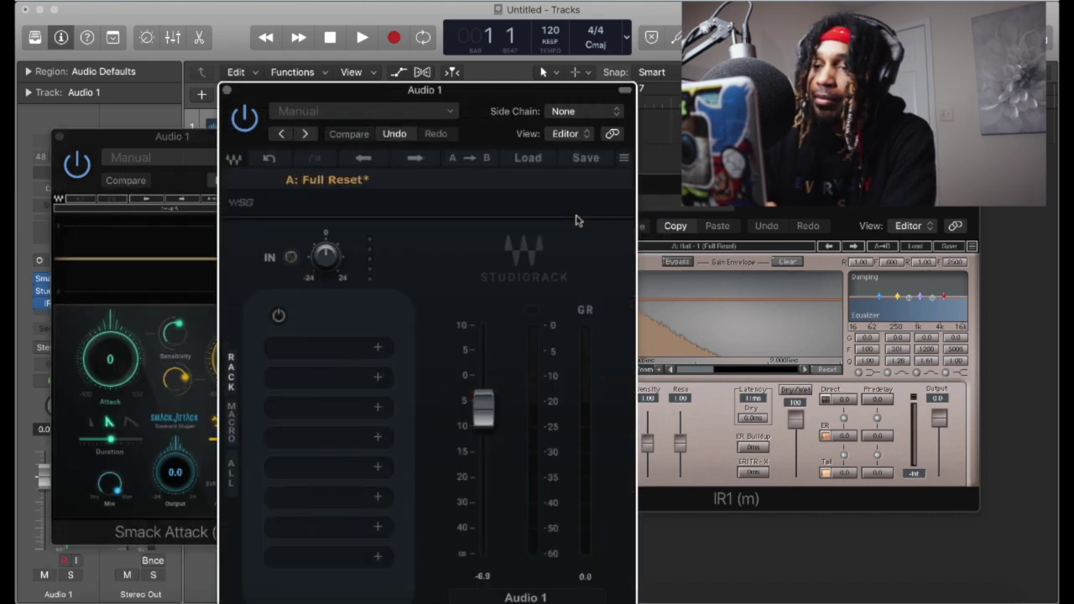
pyautogui.click(620, 157)
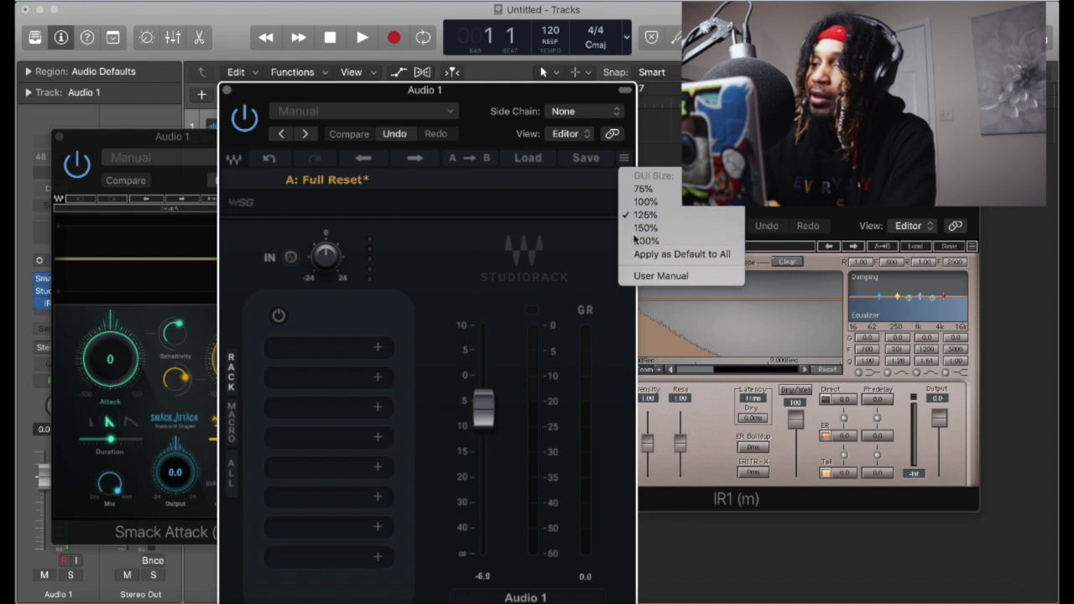
pyautogui.click(634, 236)
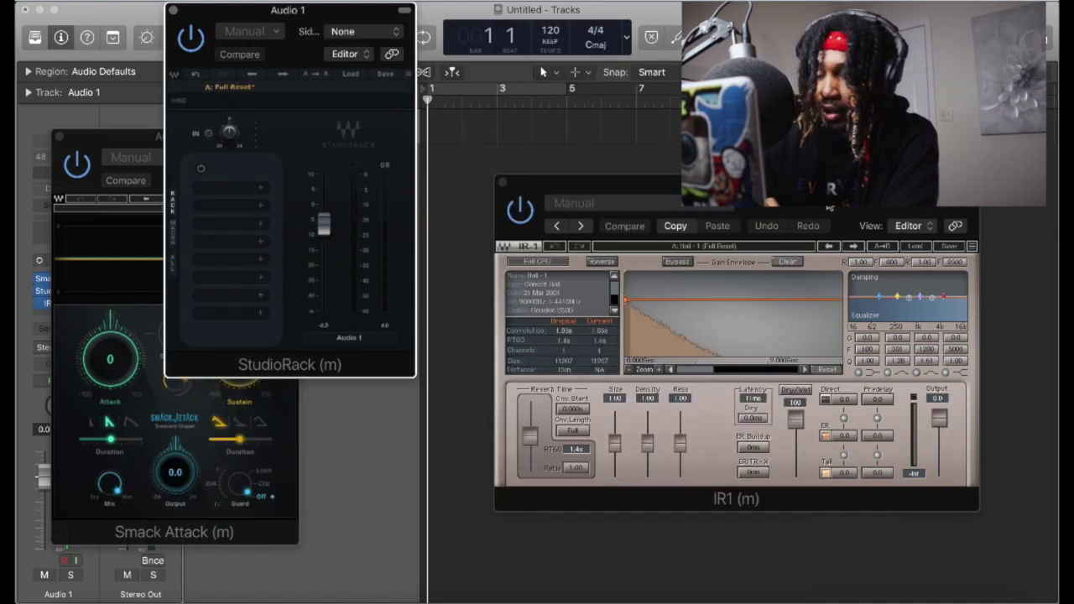
# - Try IR1 at 75% and 150%, settle on a smaller size, and move its window right
pyautogui.moveTo(829, 207); pyautogui.dragTo(680, 174)
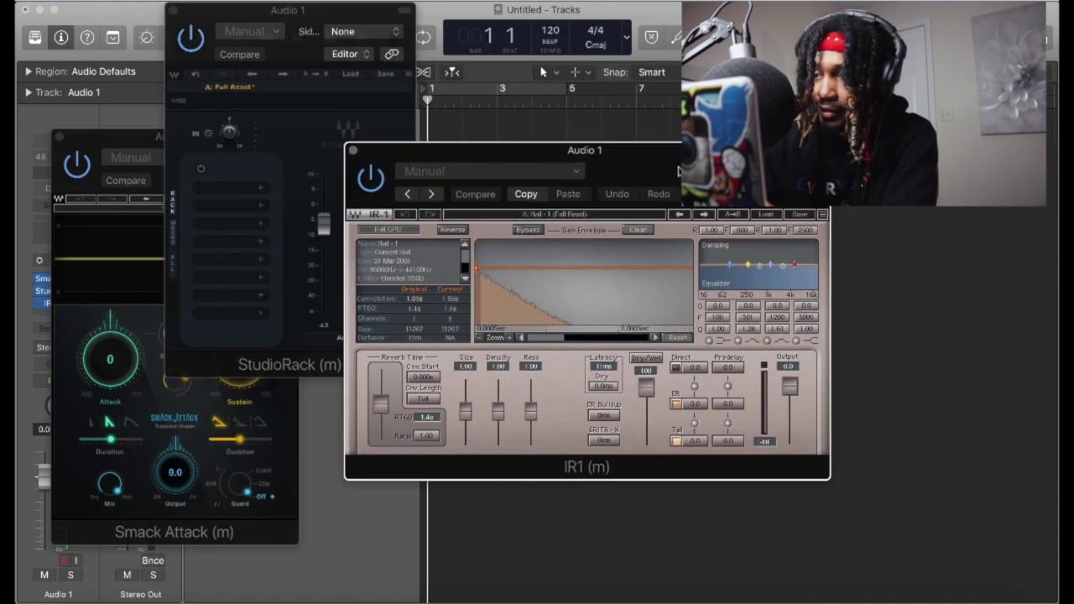
pyautogui.click(824, 212)
pyautogui.click(843, 241)
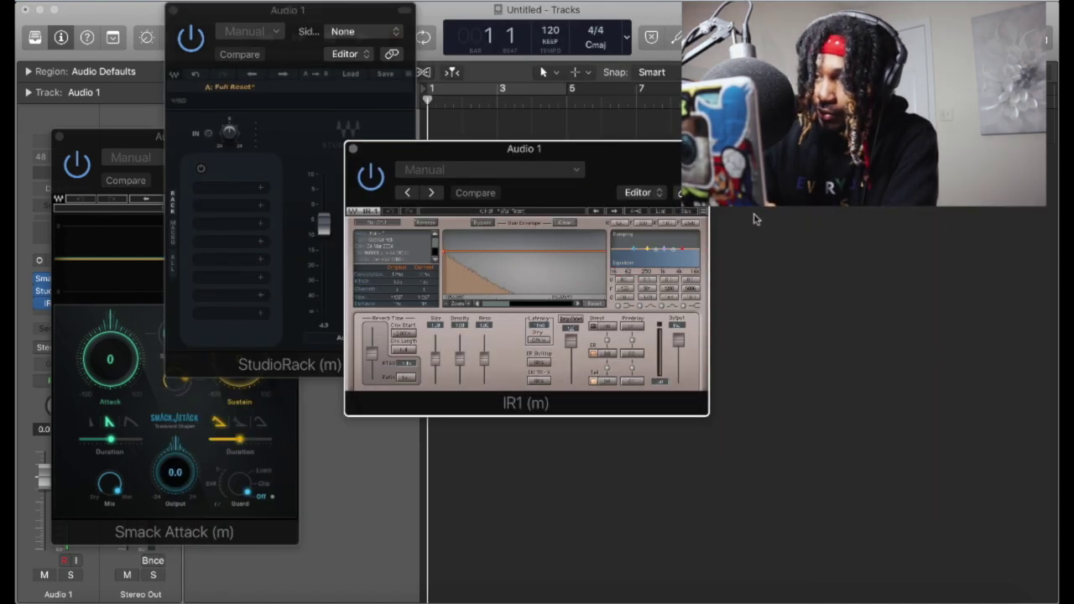
pyautogui.click(704, 212)
pyautogui.click(734, 279)
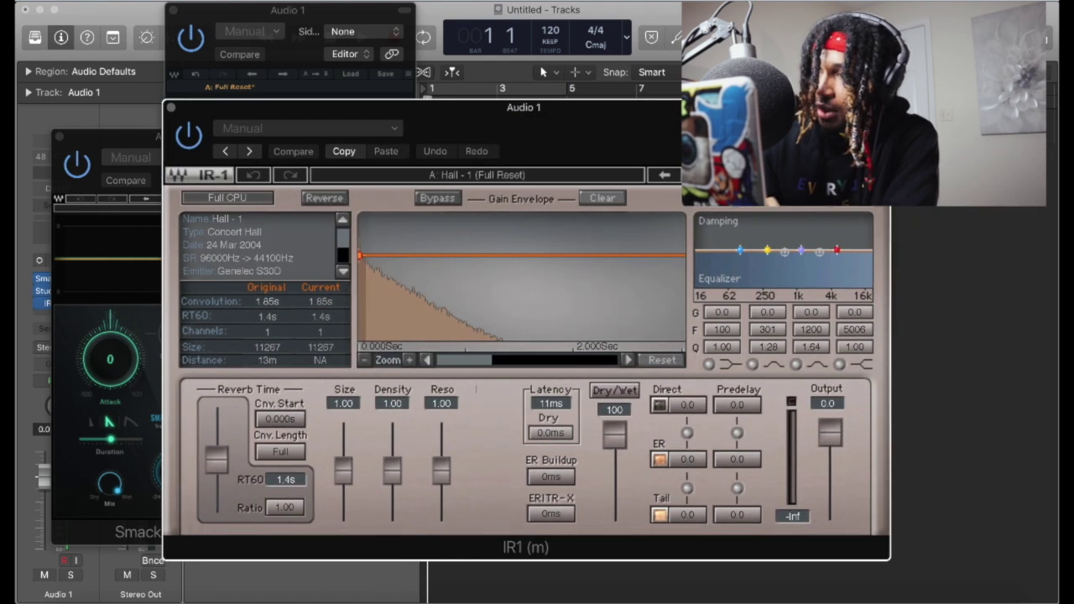
pyautogui.click(877, 174)
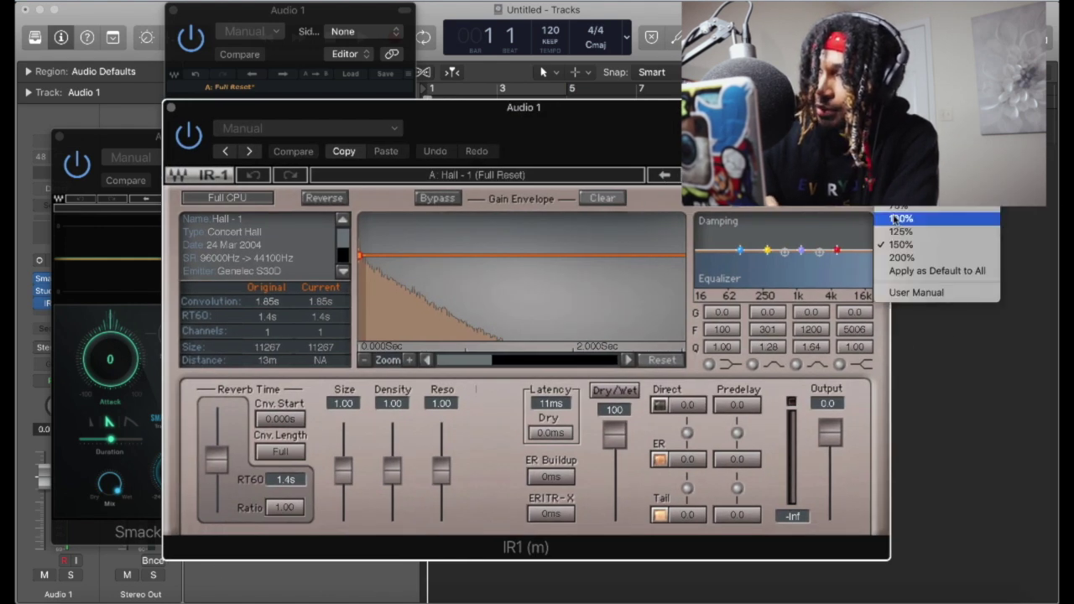
pyautogui.click(895, 220)
pyautogui.moveTo(576, 127); pyautogui.dragTo(900, 154)
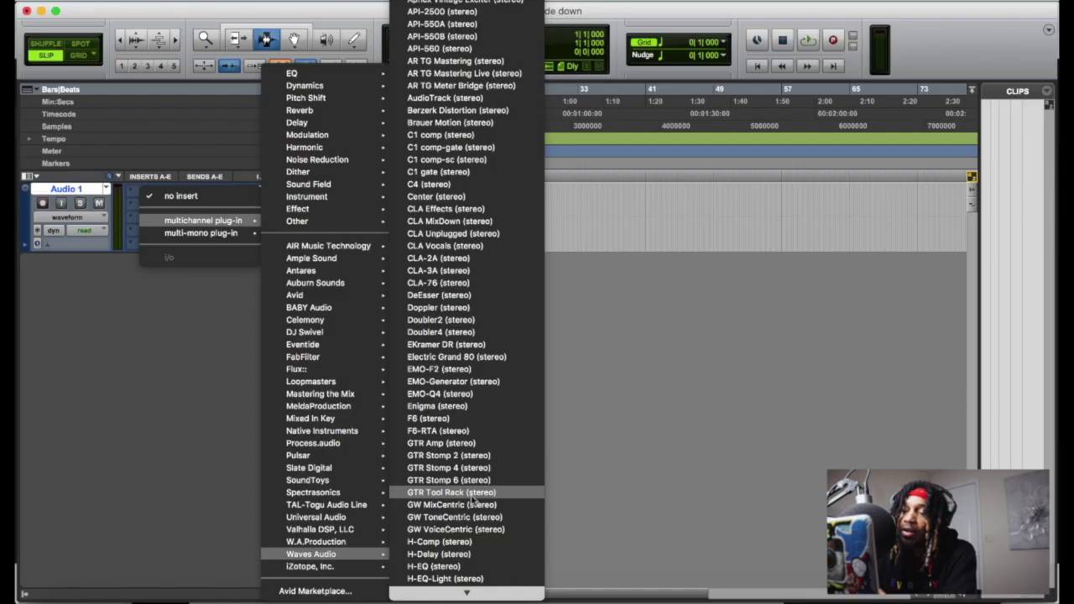
# - Insert Smack Attack from Waves Audio into the first insert on Audio 1
pyautogui.scroll(-15, 473, 501)
pyautogui.scroll(-12, 473, 501)
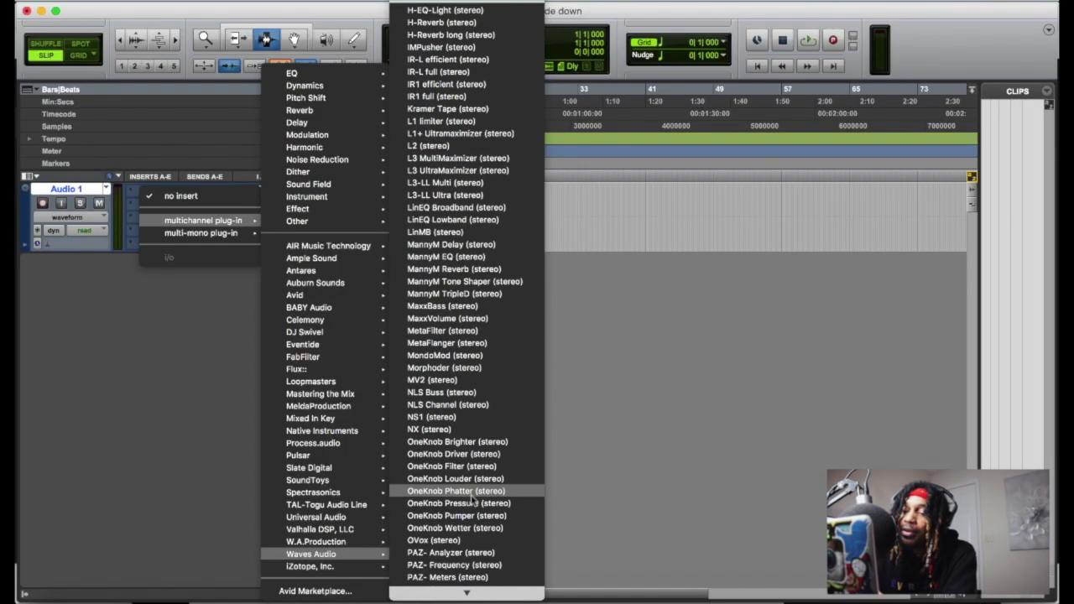
pyautogui.scroll(-5, 472, 501)
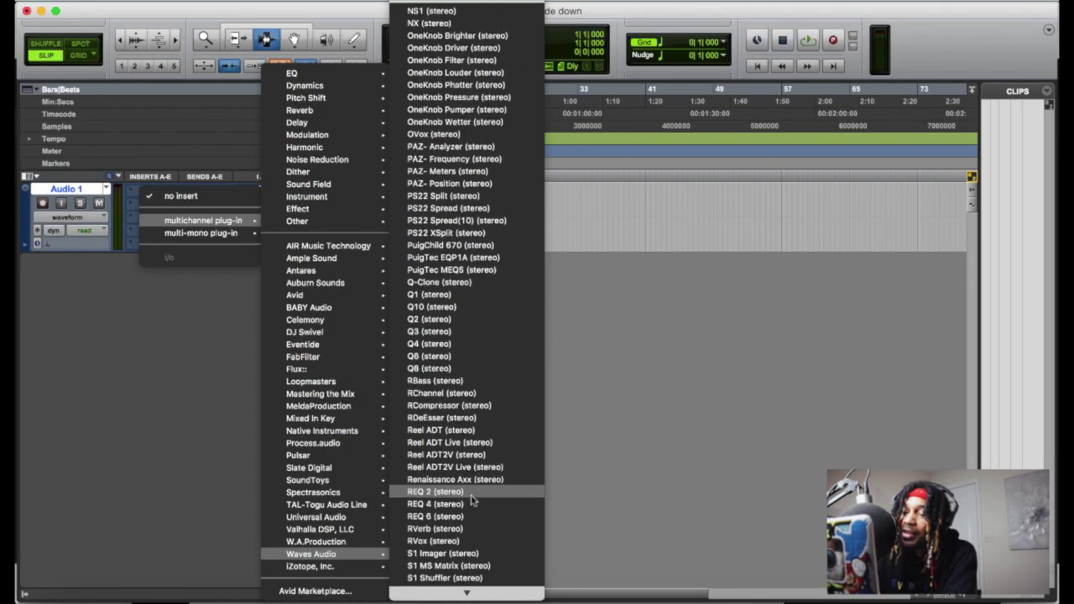
pyautogui.scroll(-3, 472, 501)
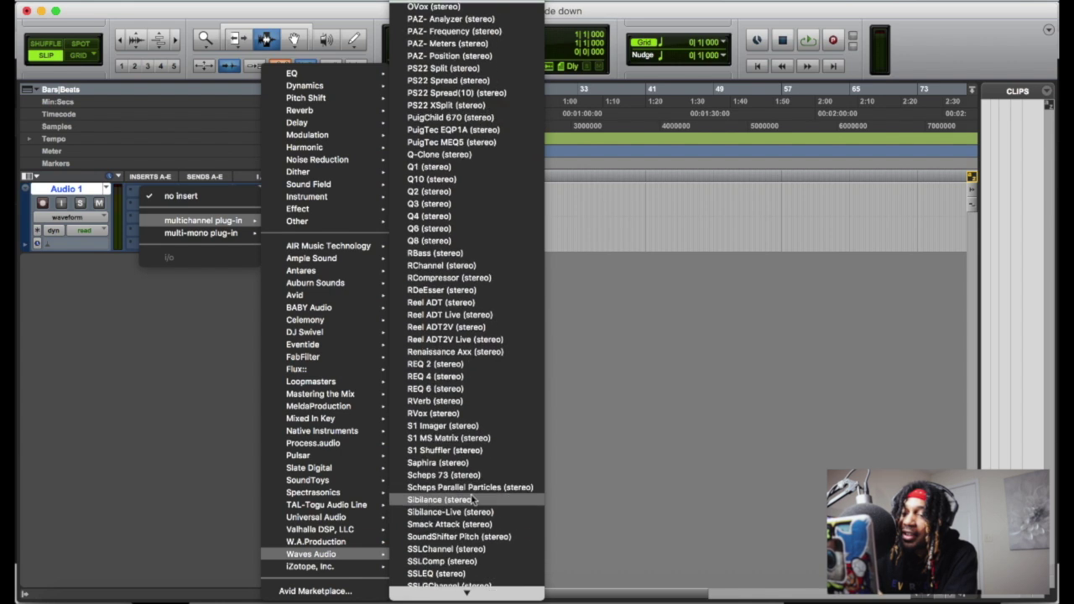
pyautogui.click(464, 525)
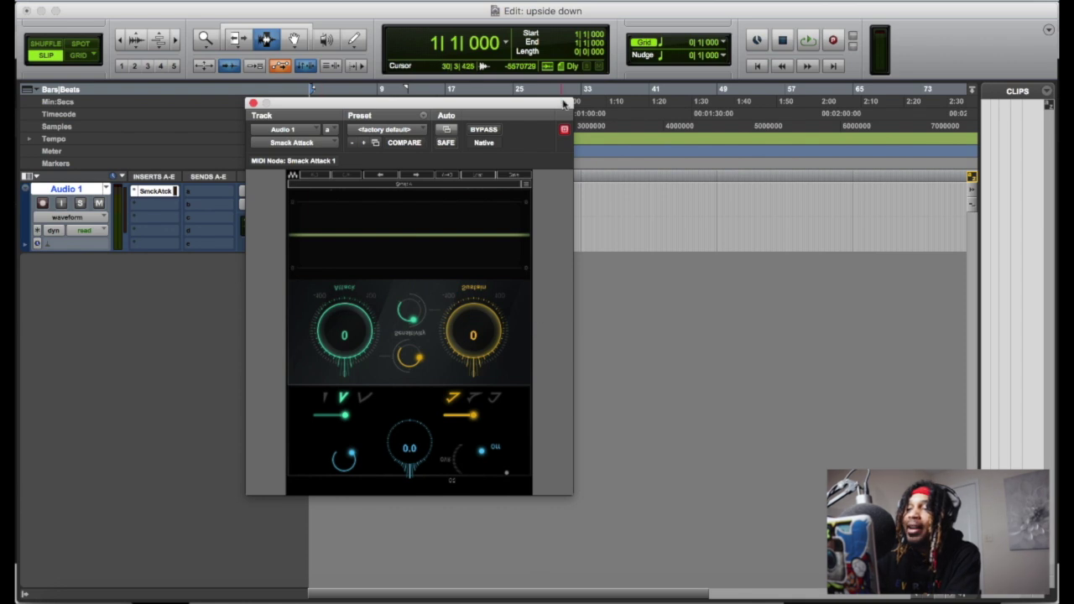
# - Enlarge Smack Attack's interface to 125% and move its window to the top
pyautogui.click(525, 186)
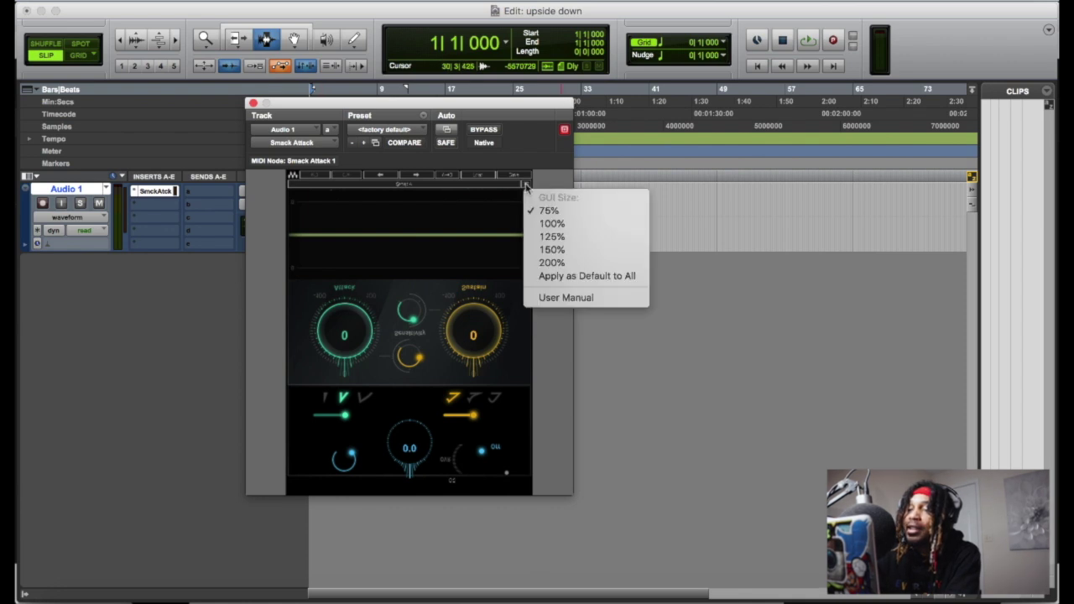
pyautogui.click(542, 233)
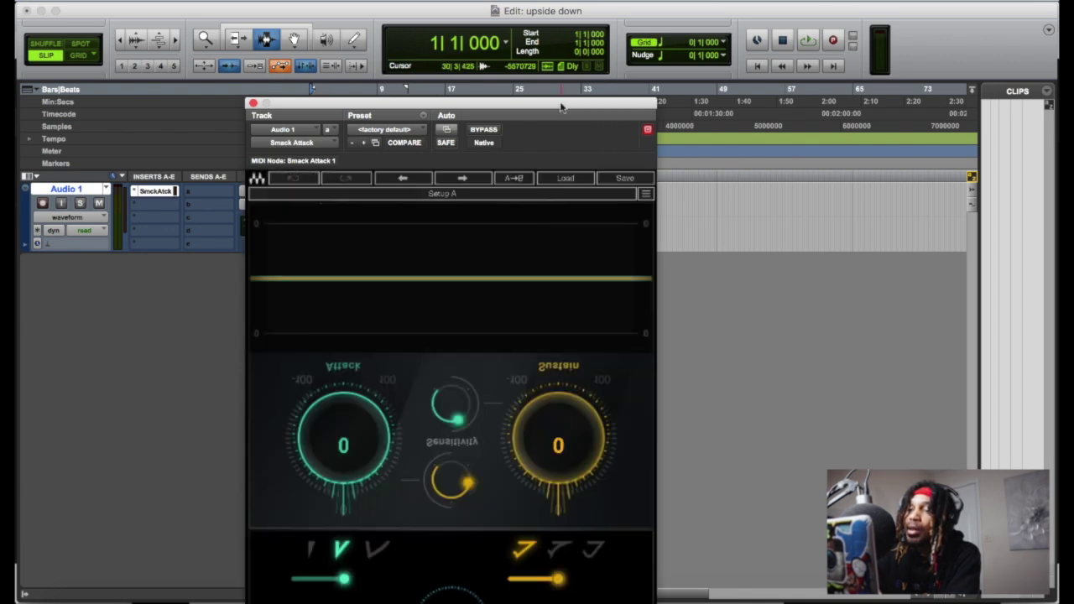
pyautogui.moveTo(562, 107); pyautogui.dragTo(582, 11)
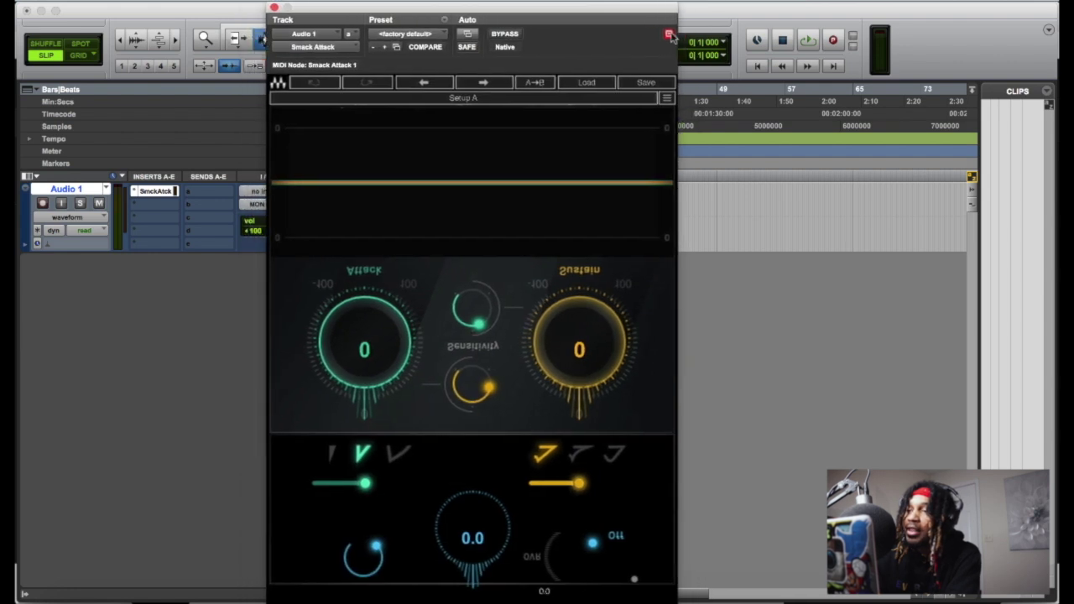
pyautogui.click(157, 210)
# - Insert Torque from Waves Audio into Audio 1's second insert slot
pyautogui.moveTo(217, 236)
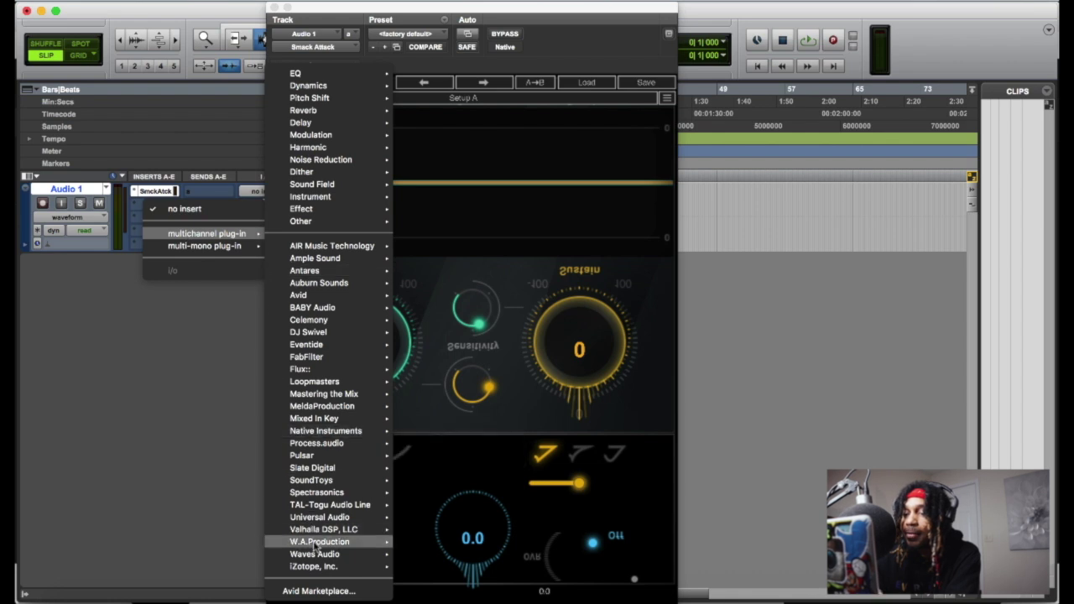
pyautogui.moveTo(319, 556)
pyautogui.scroll(-10, 483, 481)
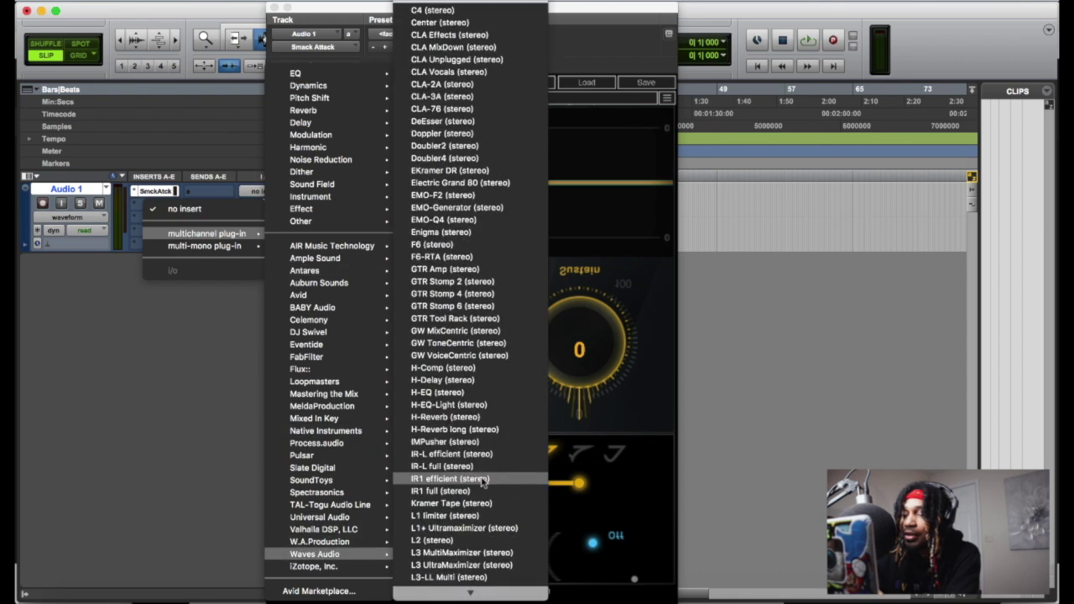
pyautogui.scroll(-10, 483, 481)
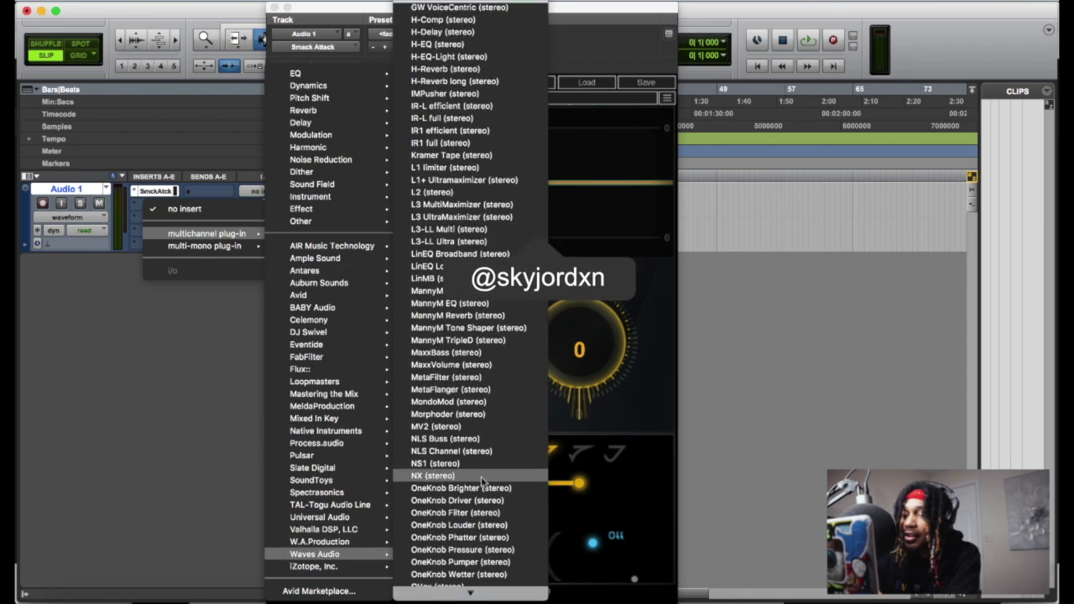
pyautogui.scroll(-10, 482, 481)
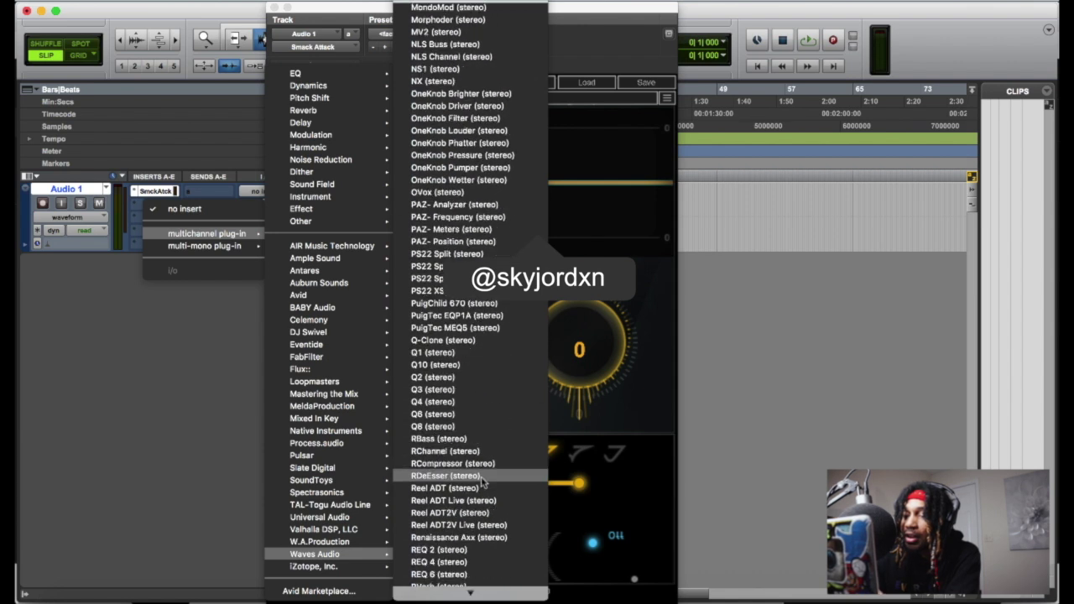
pyautogui.scroll(-15, 483, 481)
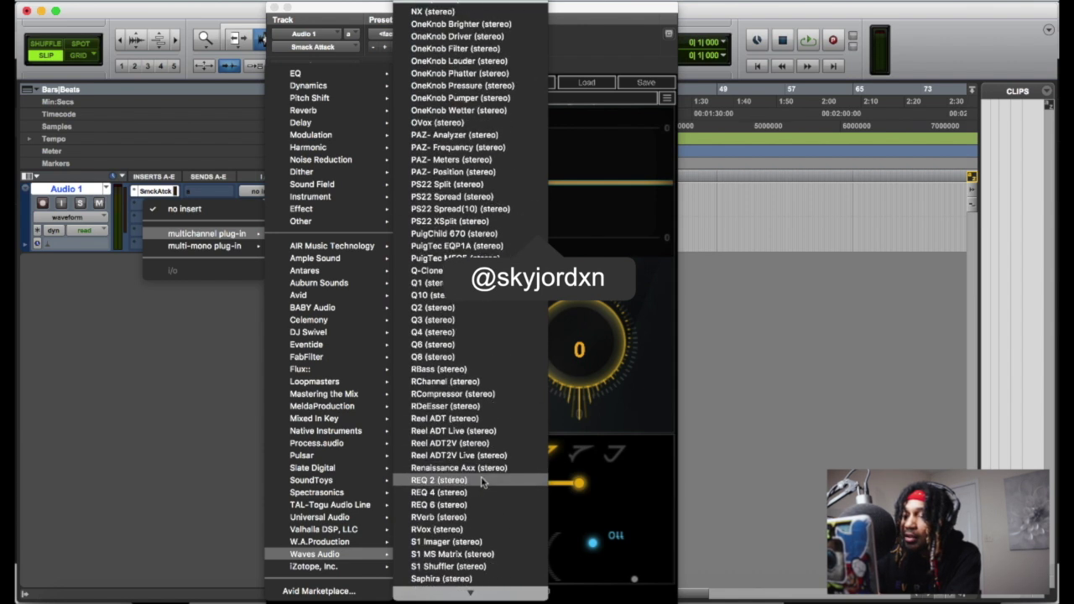
pyautogui.scroll(-4, 483, 481)
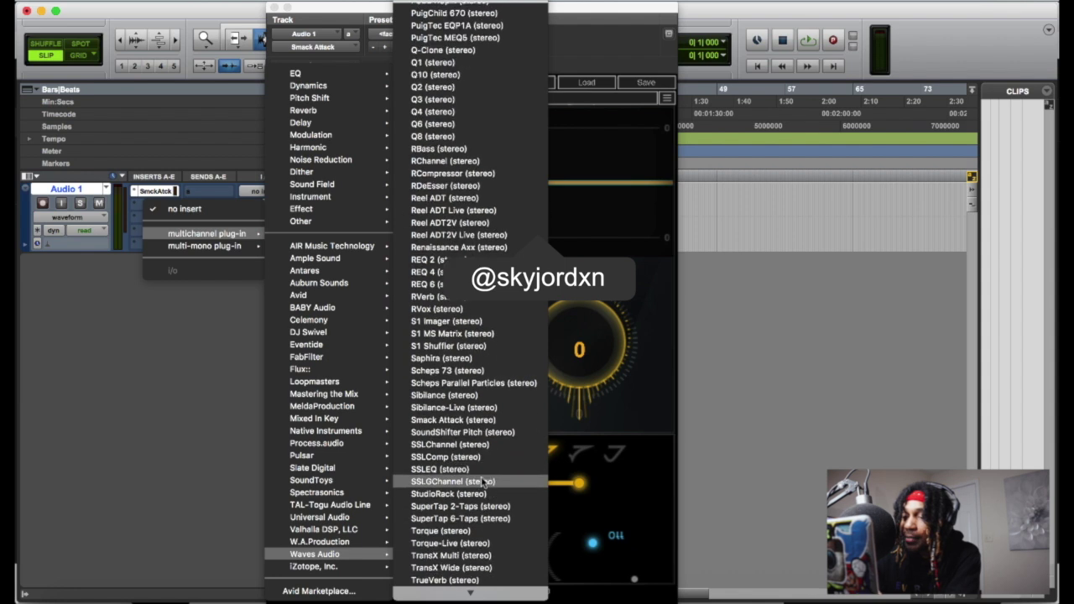
pyautogui.click(470, 495)
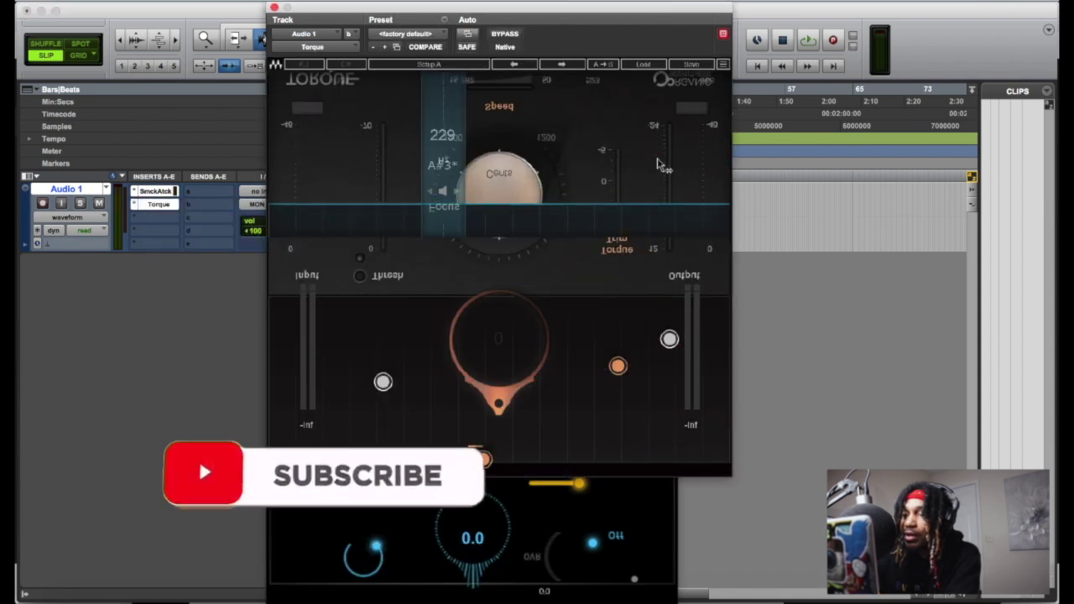
# - Move the Torque window right to reveal Smack Attack, leaving its size unchanged
pyautogui.moveTo(630, 29)
pyautogui.mouseDown()
pyautogui.moveTo(868, 45)
pyautogui.moveTo(859, 46)
pyautogui.mouseUp()
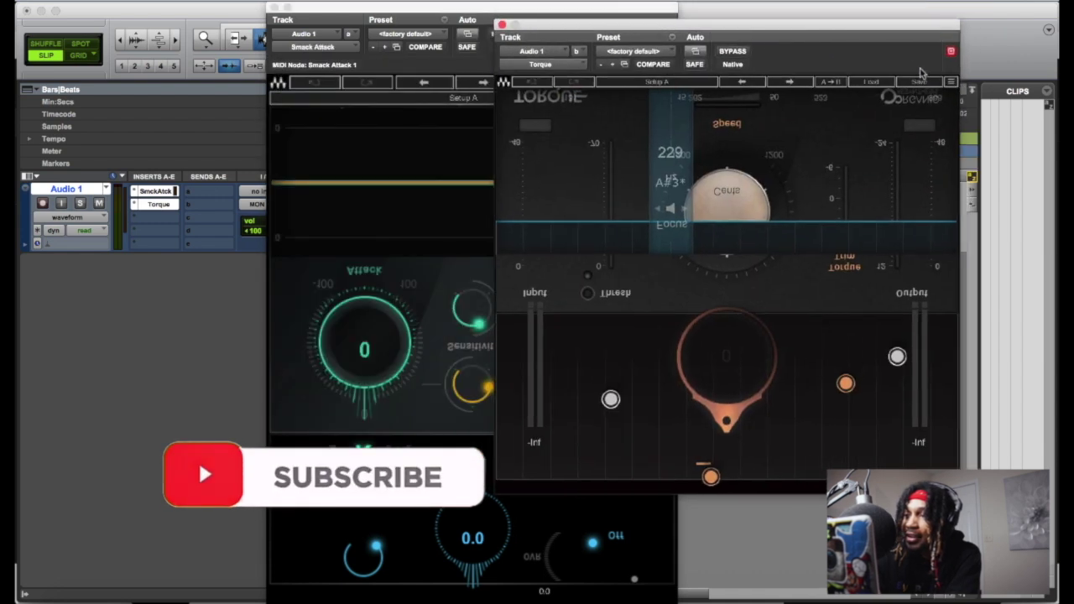
pyautogui.click(951, 82)
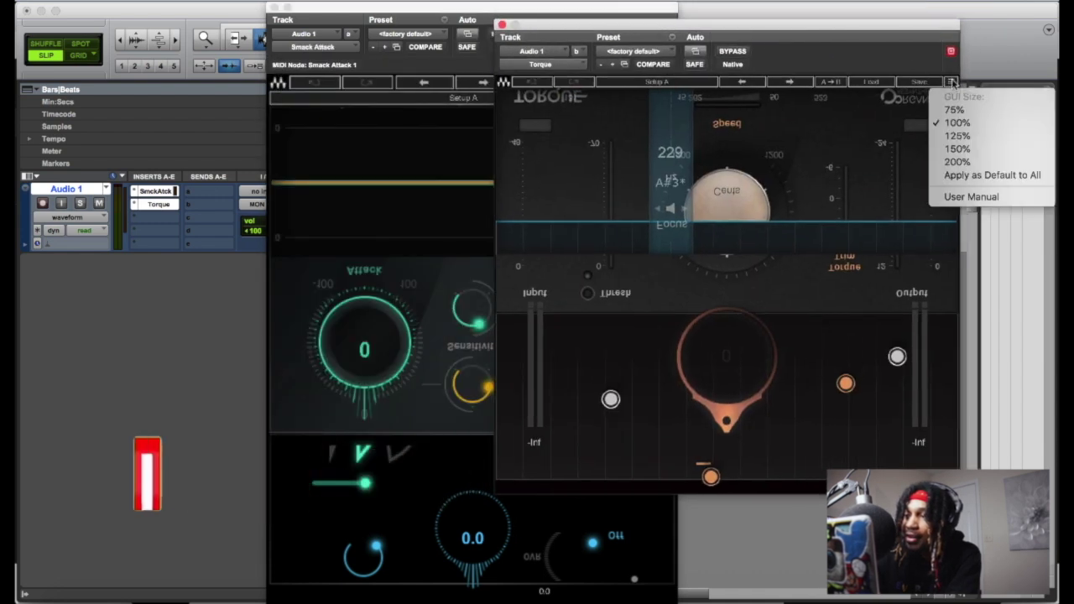
pyautogui.click(953, 81)
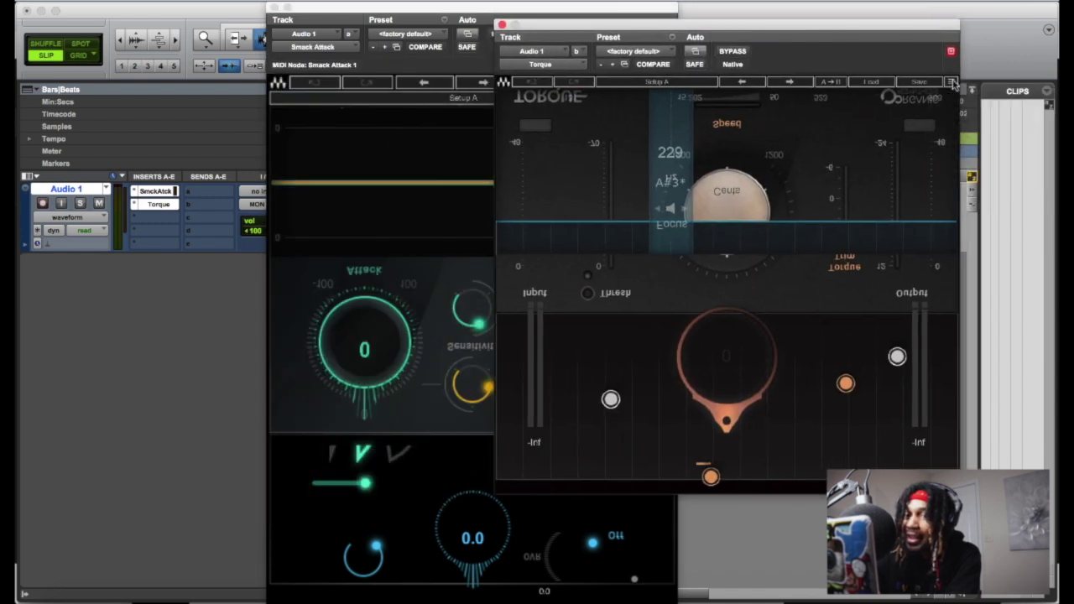
pyautogui.click(153, 227)
pyautogui.moveTo(256, 249)
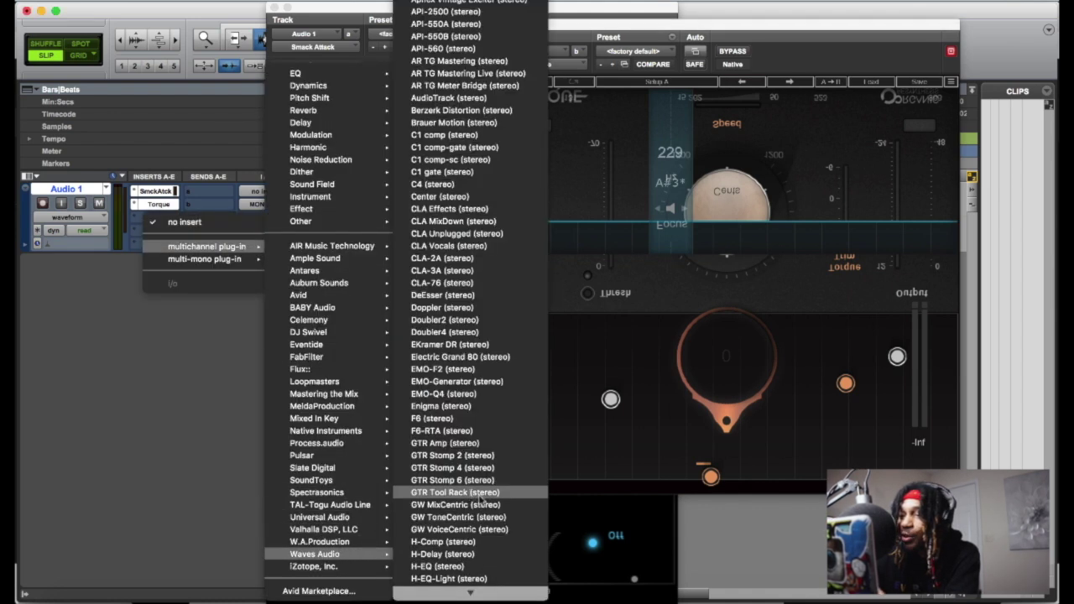
# - Put StudioRack from Waves Audio into Audio 1's third insert slot
pyautogui.scroll(-10, 483, 499)
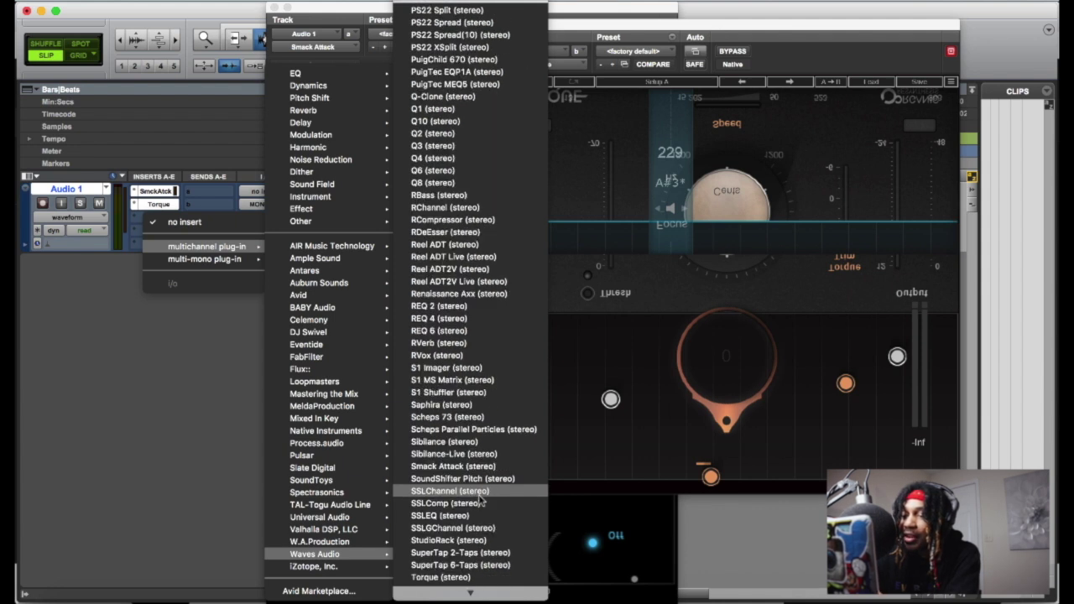
pyautogui.scroll(-7, 484, 499)
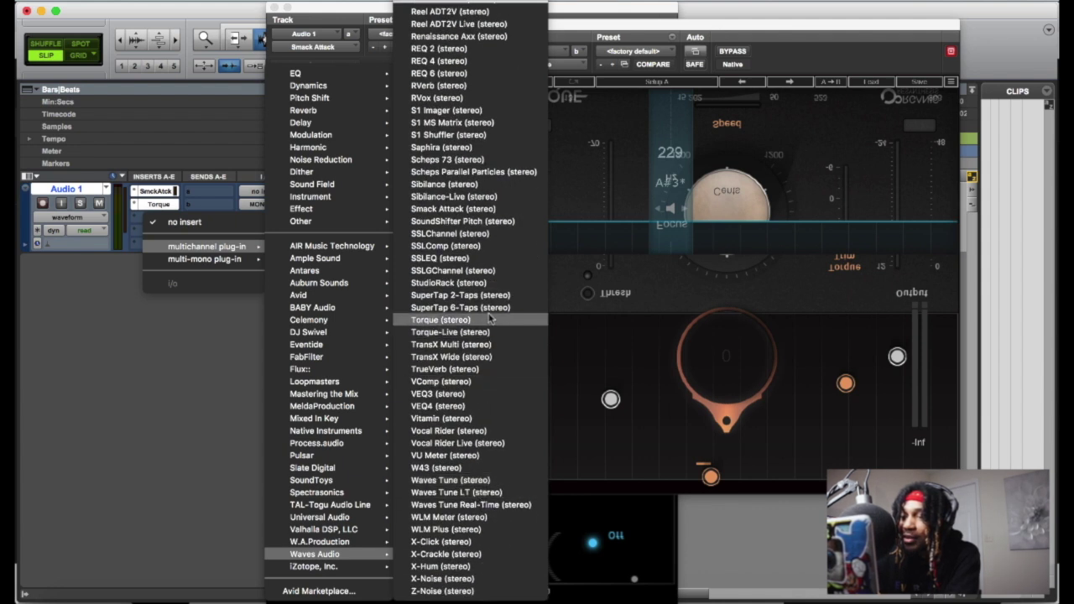
pyautogui.press('Escape')
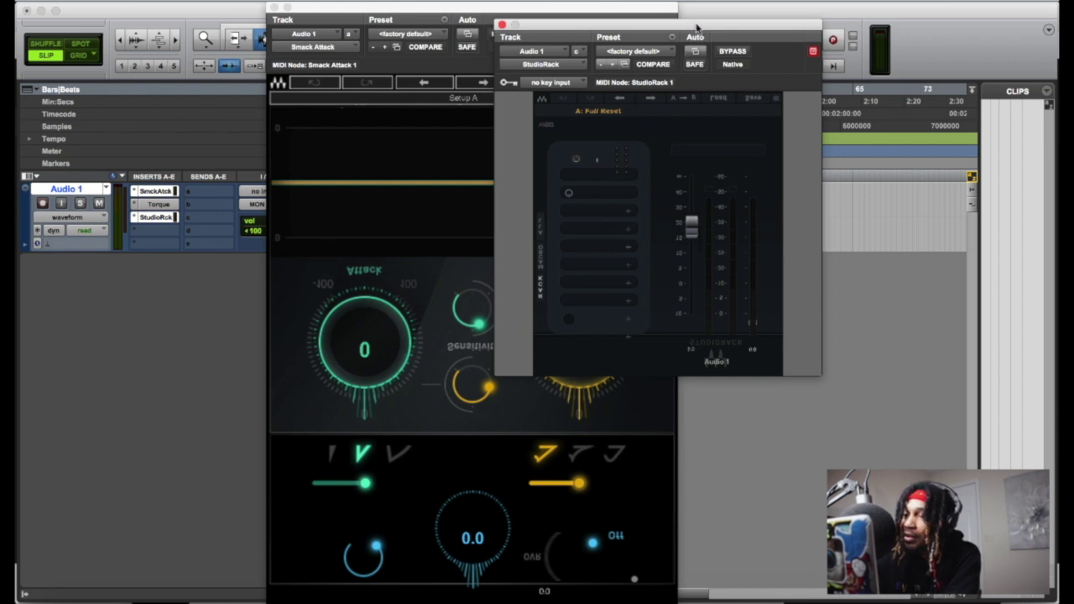
# - Load Waves Tune Real-Time into StudioRack's first slot by searching 'wav'
pyautogui.moveTo(688, 27); pyautogui.dragTo(504, 118)
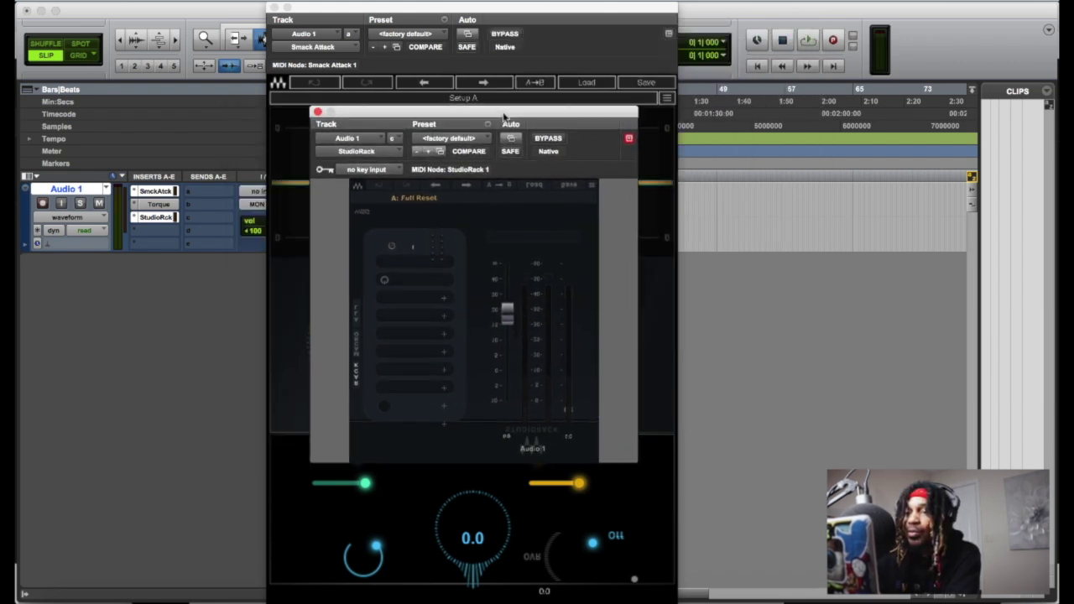
pyautogui.click(444, 303)
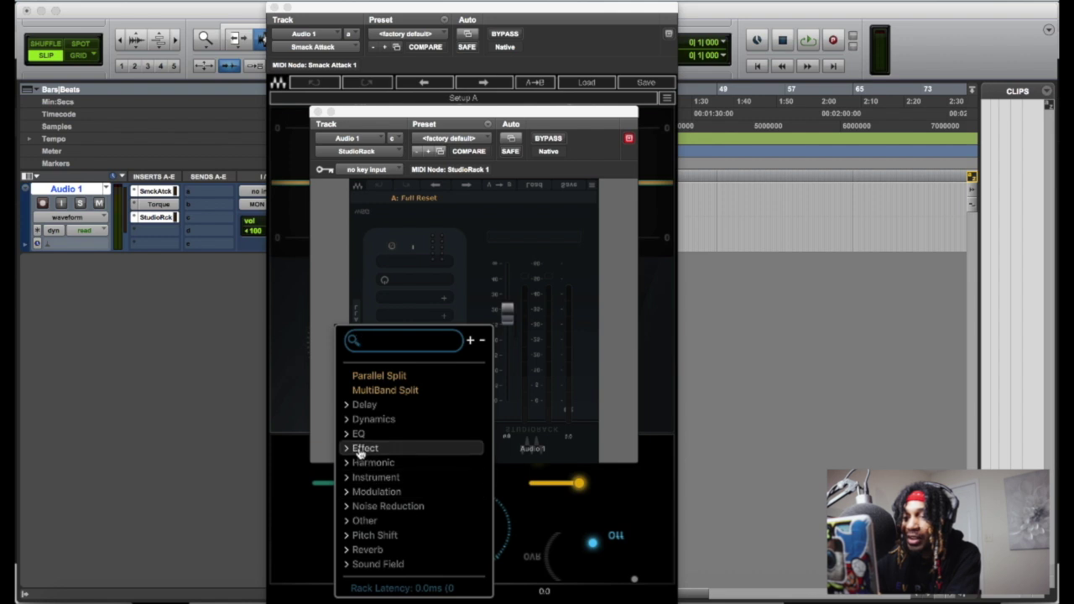
pyautogui.scroll(-1, 369, 518)
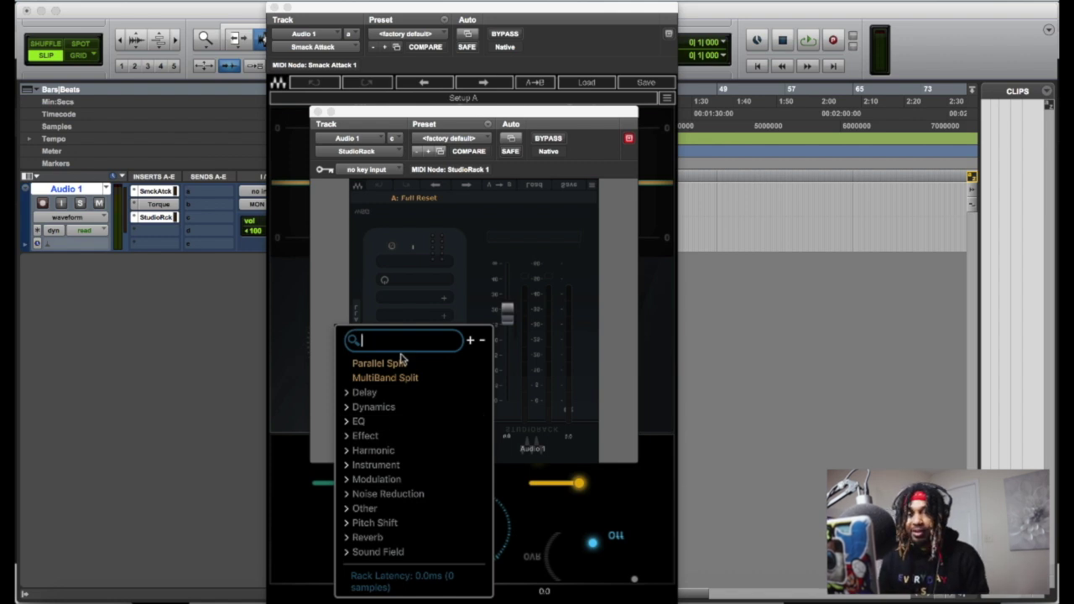
pyautogui.write('wav')
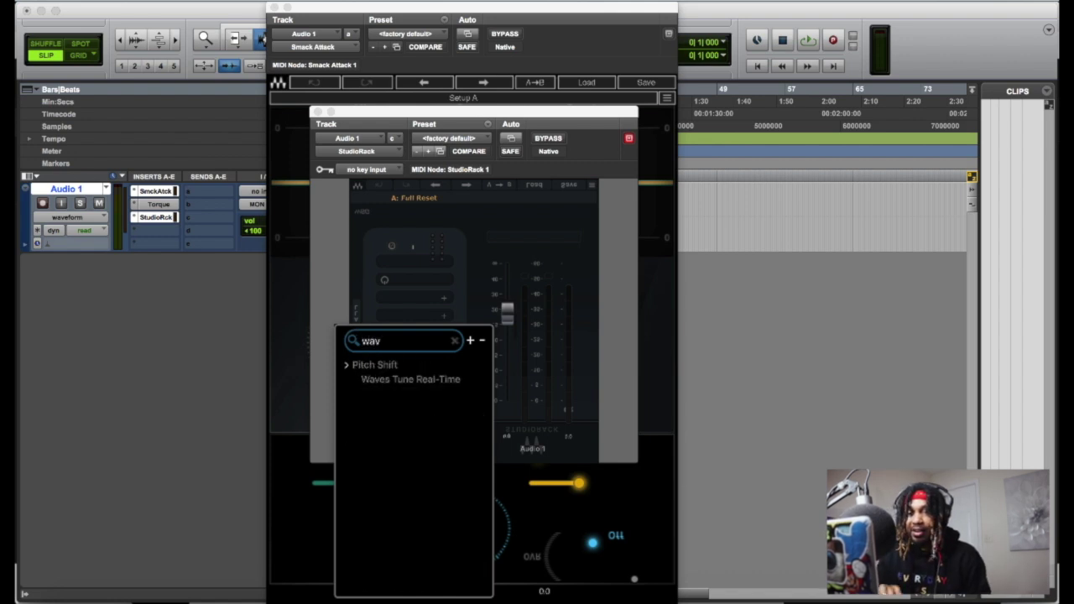
pyautogui.click(412, 382)
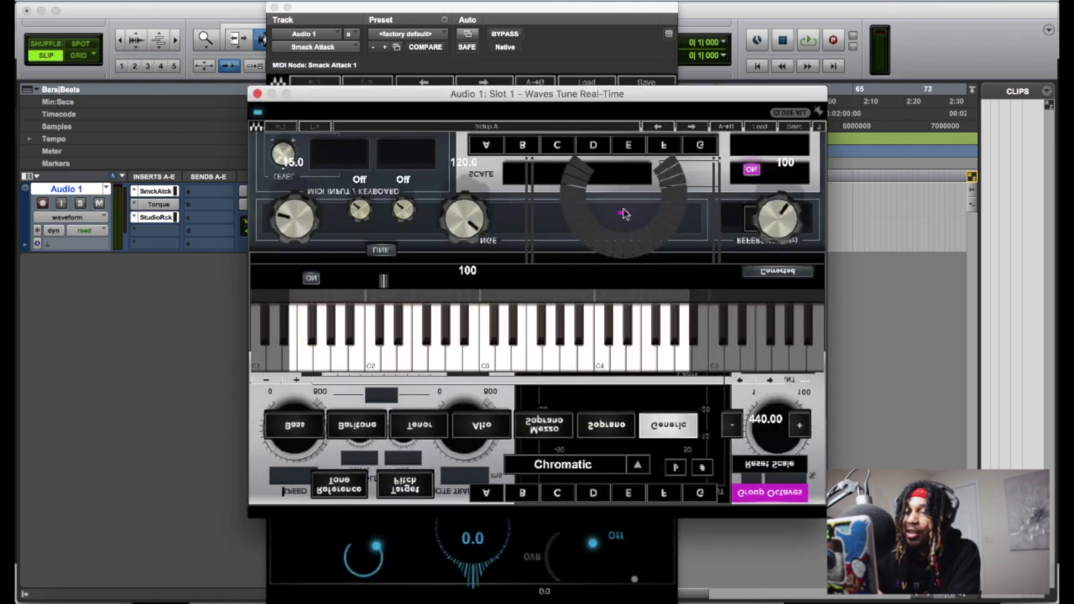
# - Set Waves Tune Real-Time to B♭ Natural Minor and lower the release knob from 100 to 1
pyautogui.moveTo(649, 90); pyautogui.dragTo(800, 96)
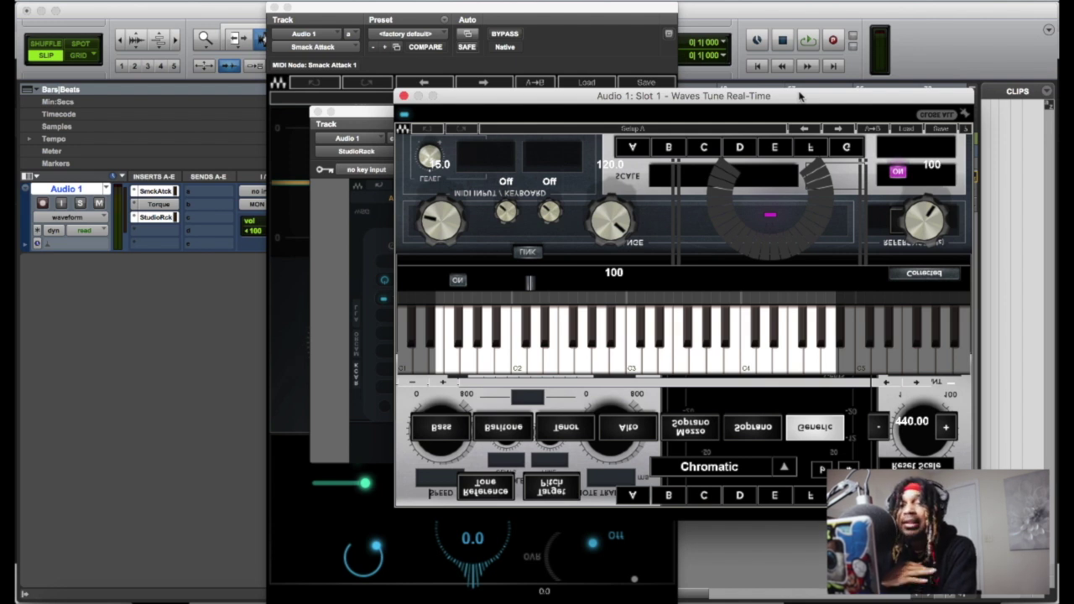
pyautogui.moveTo(799, 95); pyautogui.dragTo(691, 98)
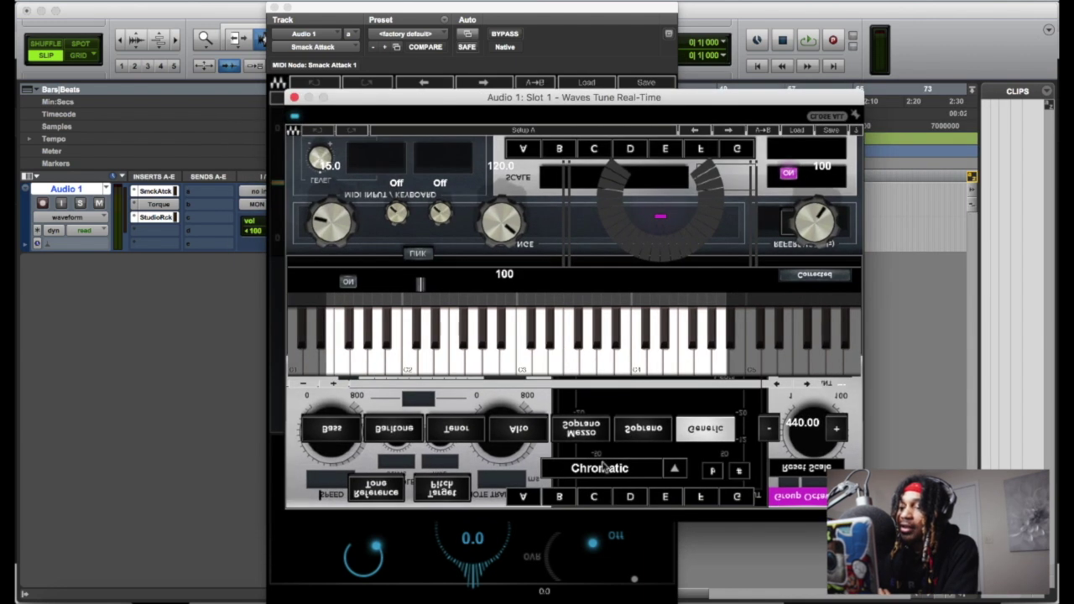
pyautogui.scroll(-1, 601, 467)
pyautogui.scroll(-1, 601, 470)
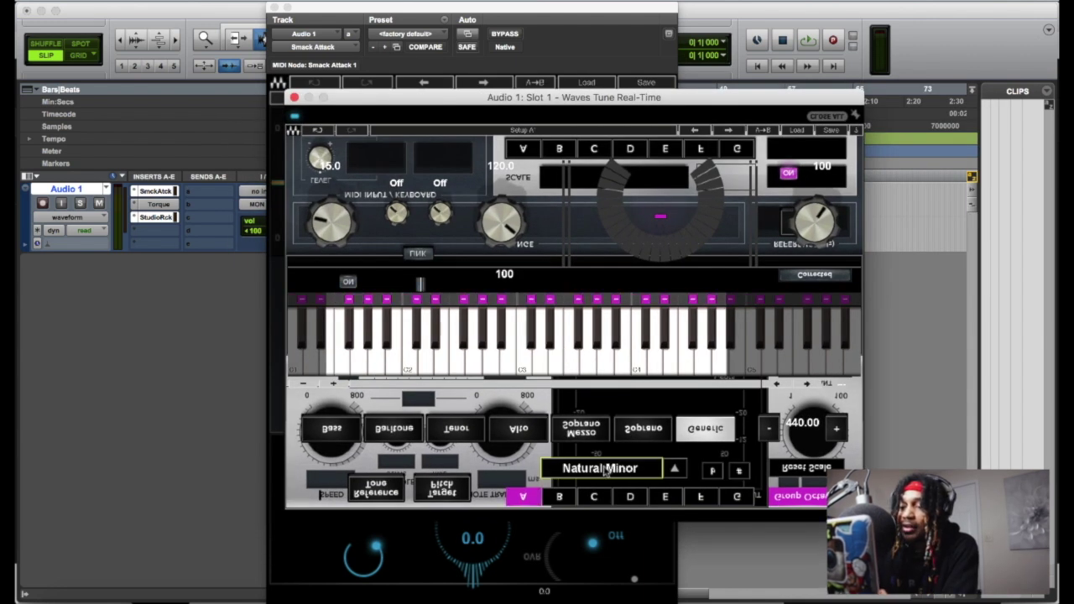
pyautogui.click(568, 498)
pyautogui.click(712, 472)
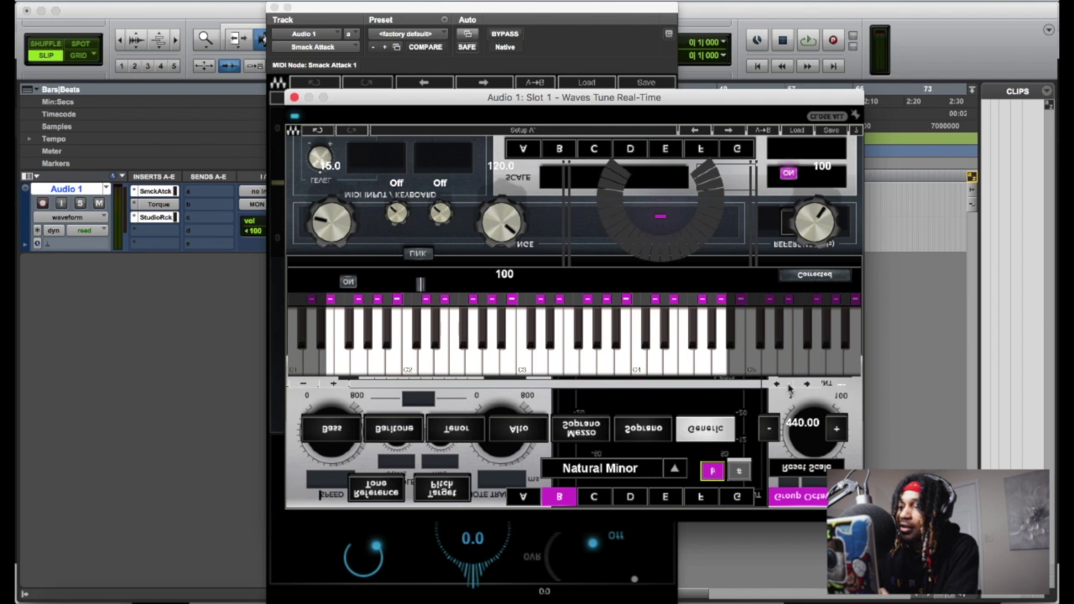
pyautogui.moveTo(814, 225); pyautogui.dragTo(814, 248)
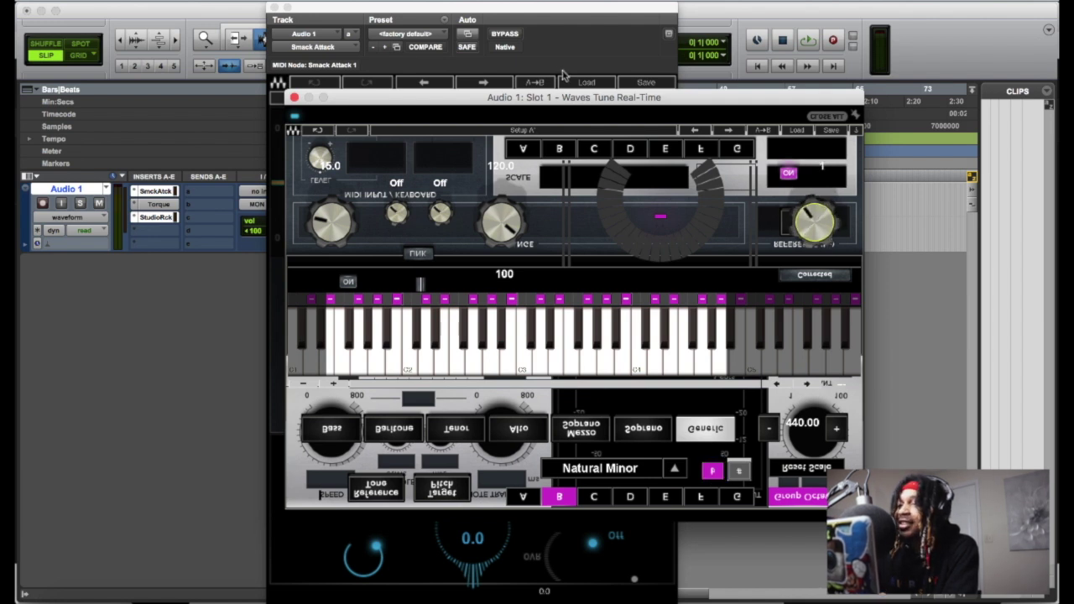
pyautogui.moveTo(574, 102); pyautogui.dragTo(614, 101)
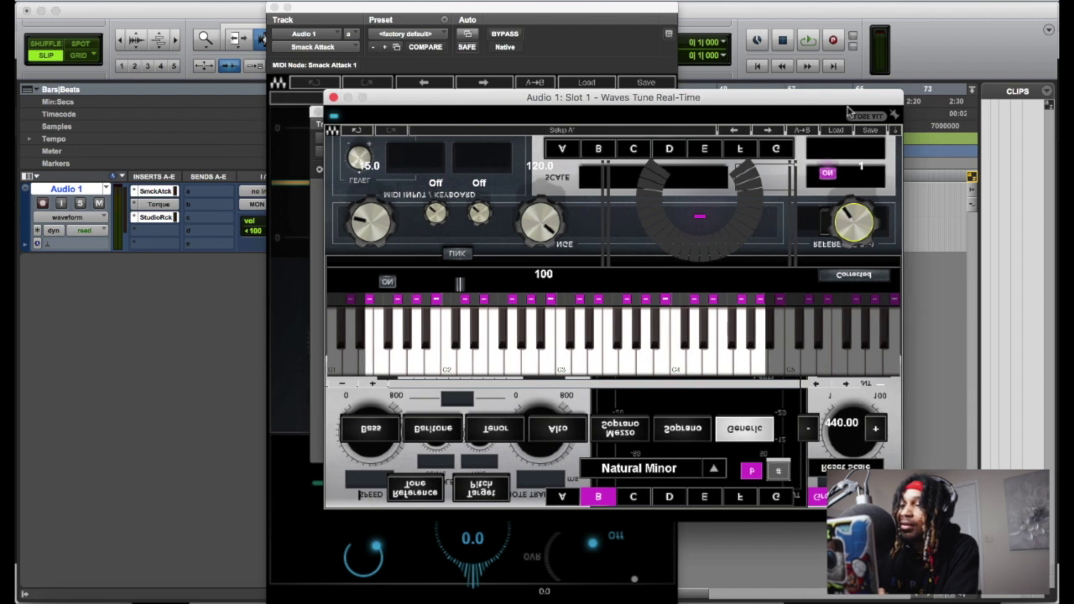
# - Add Waves Tune Real-Time (stereo) in the fourth insert slot, move it aside, and close Smack Attack
pyautogui.click(159, 233)
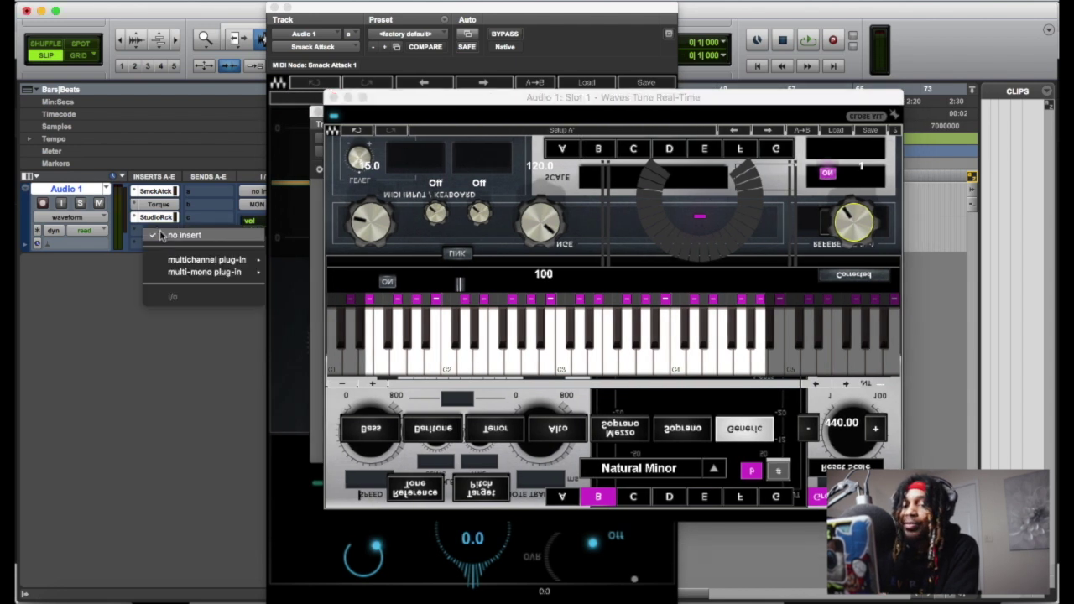
pyautogui.moveTo(236, 265)
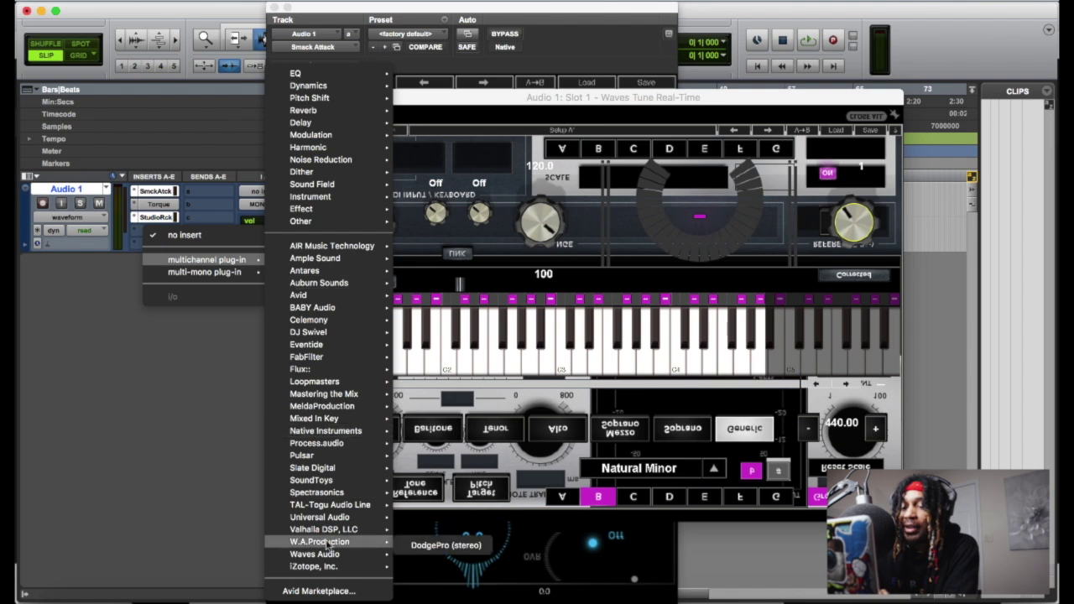
pyautogui.moveTo(331, 554)
pyautogui.scroll(-15, 438, 553)
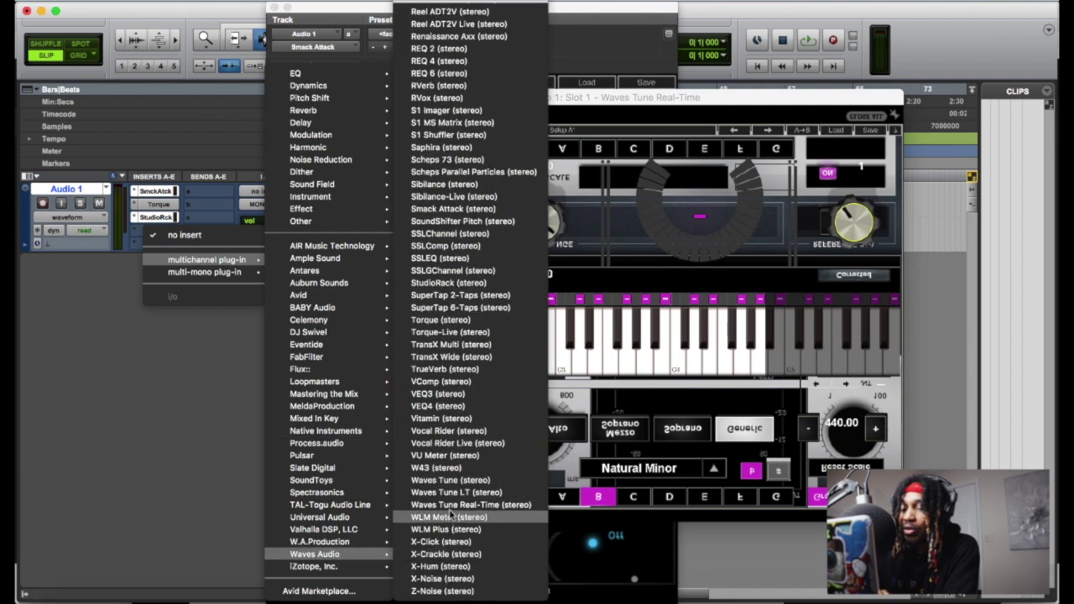
pyautogui.click(453, 505)
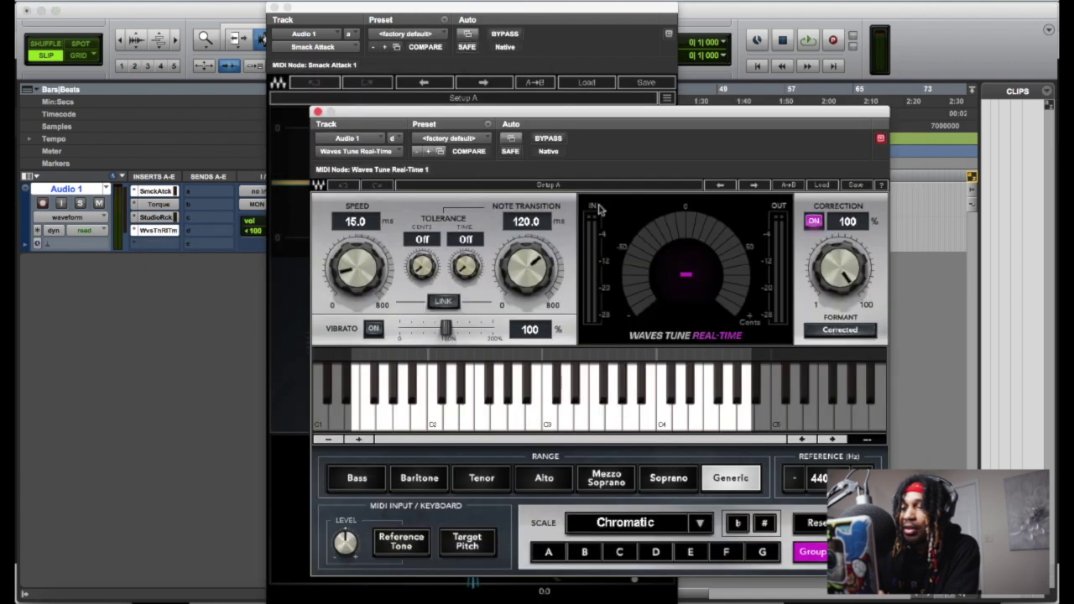
pyautogui.moveTo(628, 119); pyautogui.dragTo(293, 233)
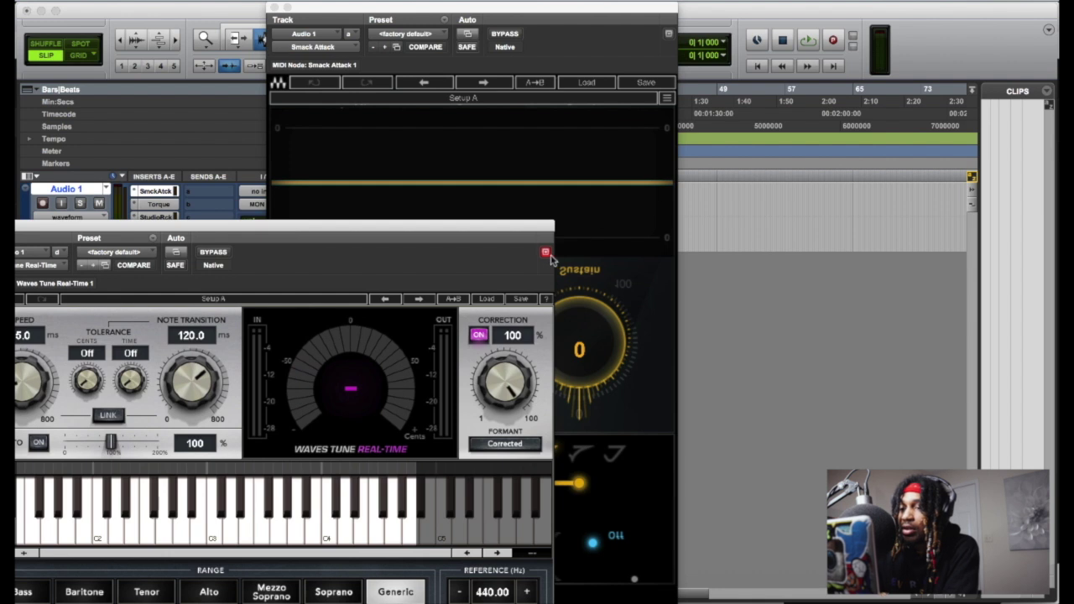
pyautogui.click(274, 7)
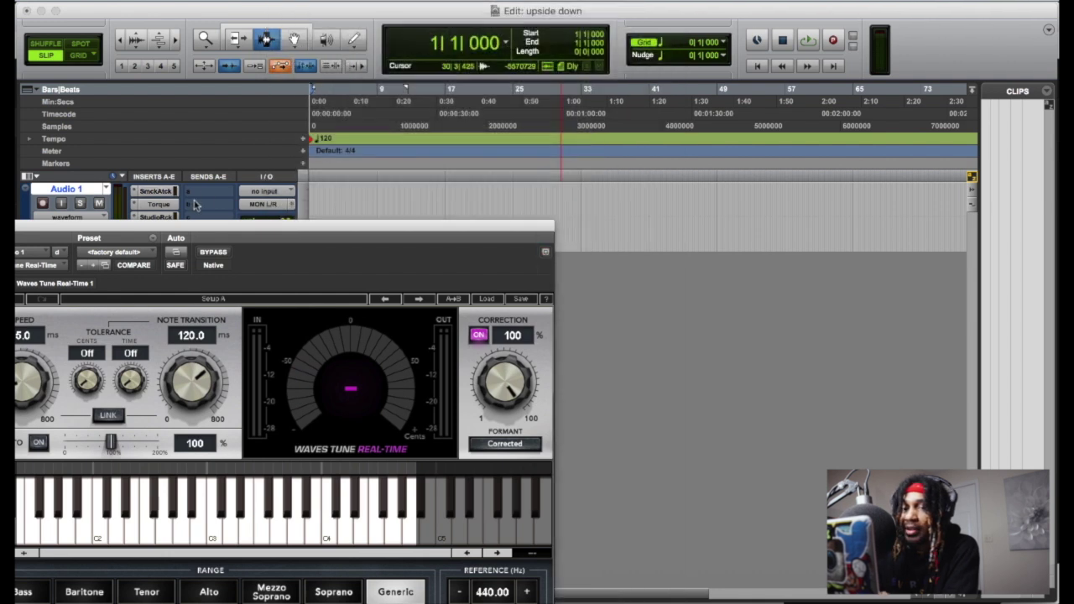
# - Reopen StudioRack and arrange it beside the upright and rack-hosted Waves Tune windows
pyautogui.moveTo(198, 240); pyautogui.dragTo(202, 277)
pyautogui.click(161, 218)
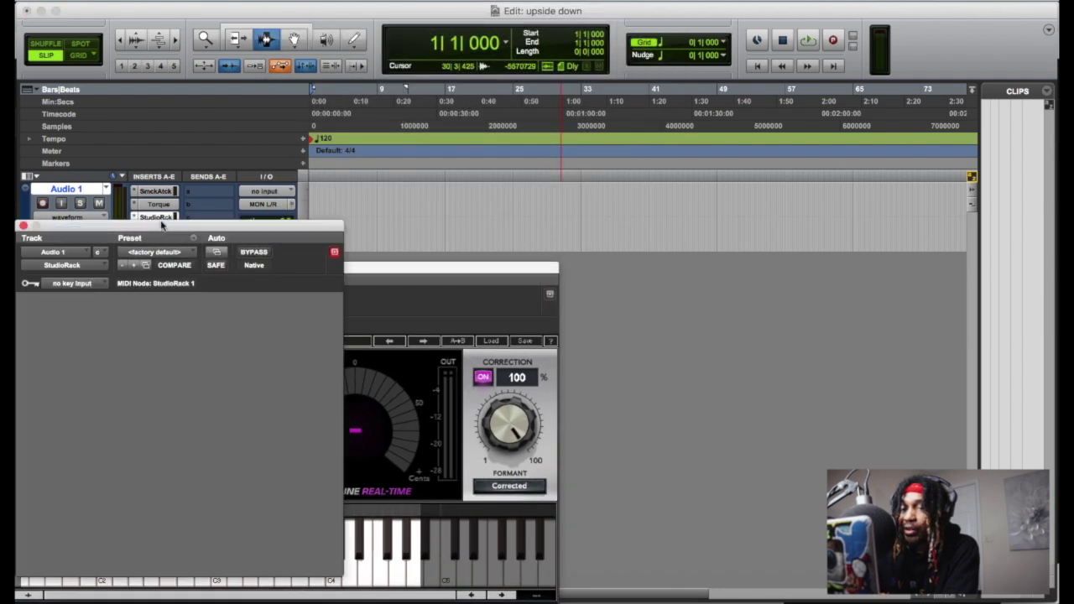
pyautogui.moveTo(170, 233); pyautogui.dragTo(910, 252)
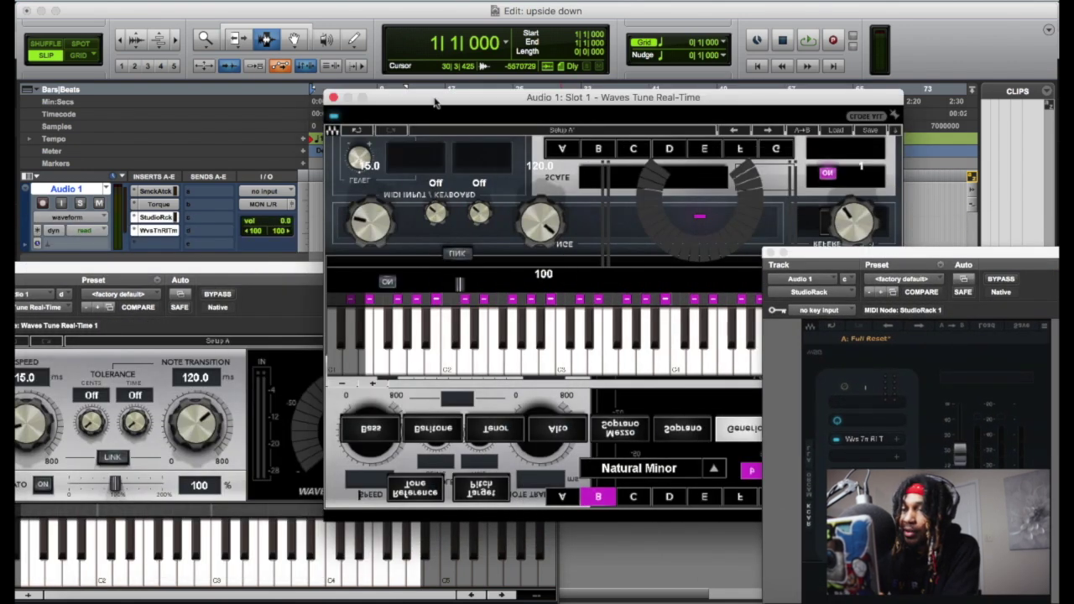
pyautogui.moveTo(439, 101); pyautogui.dragTo(557, 59)
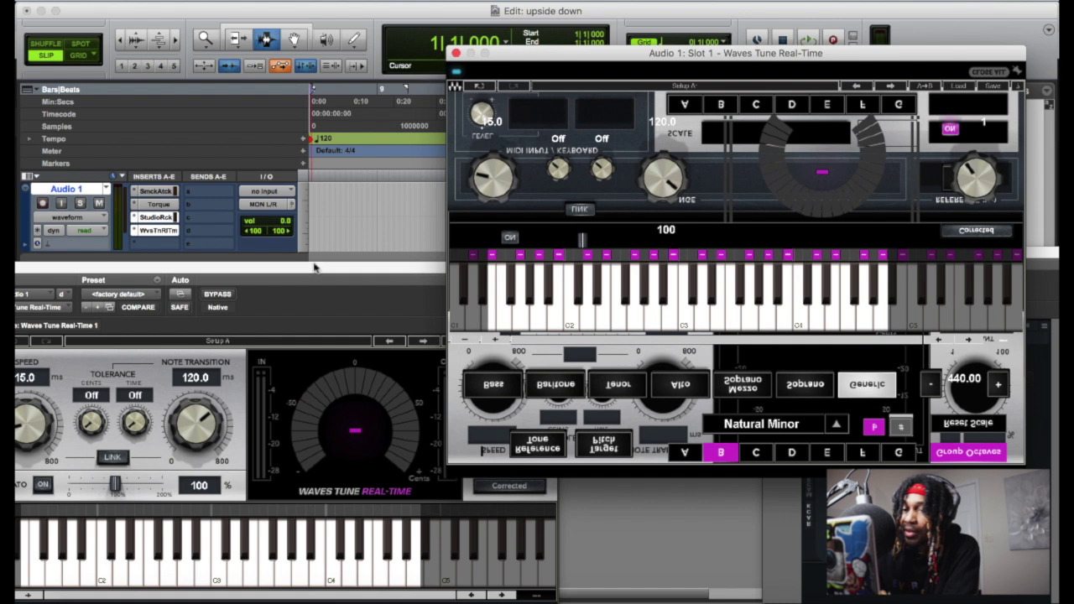
pyautogui.moveTo(315, 269); pyautogui.dragTo(351, 89)
pyautogui.click(800, 59)
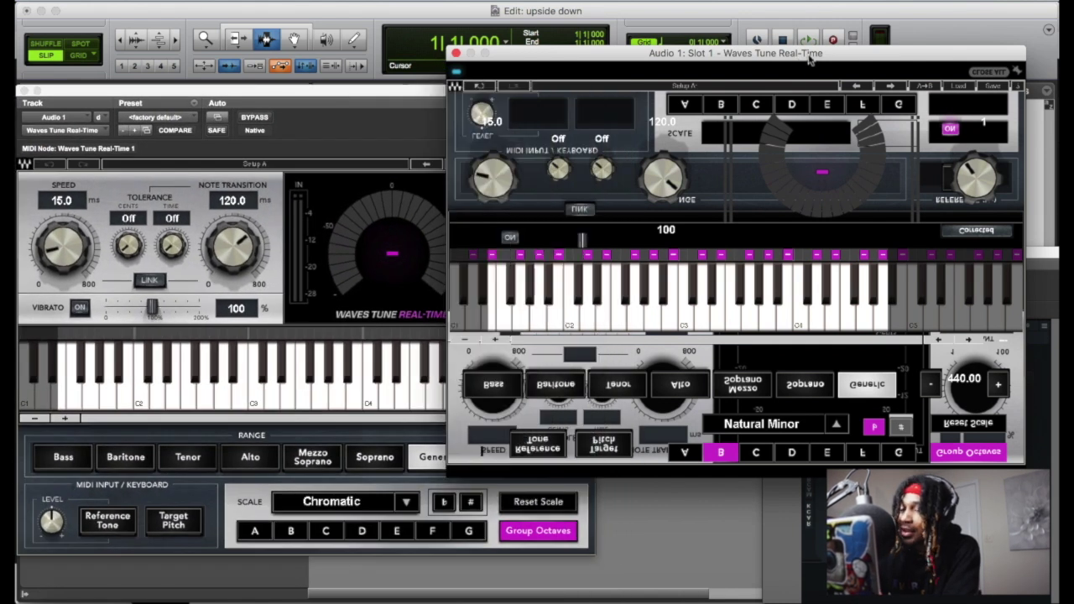
pyautogui.moveTo(810, 59); pyautogui.dragTo(654, 130)
pyautogui.moveTo(984, 252); pyautogui.dragTo(823, 77)
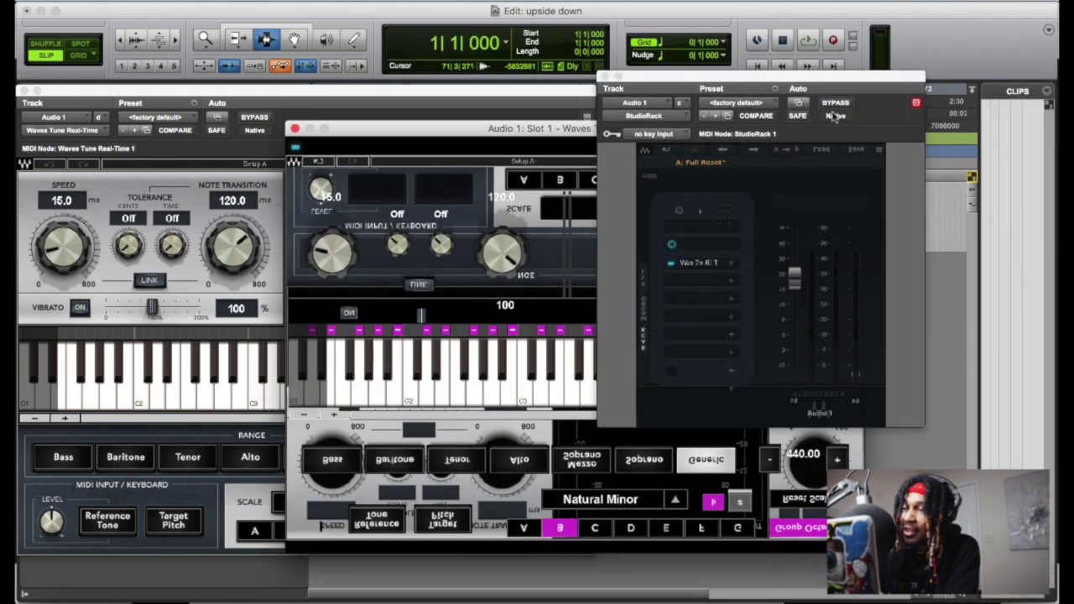
# - Set StudioRack to 100%, dismiss the too-large size alert, then choose 125%
pyautogui.click(878, 152)
pyautogui.click(891, 195)
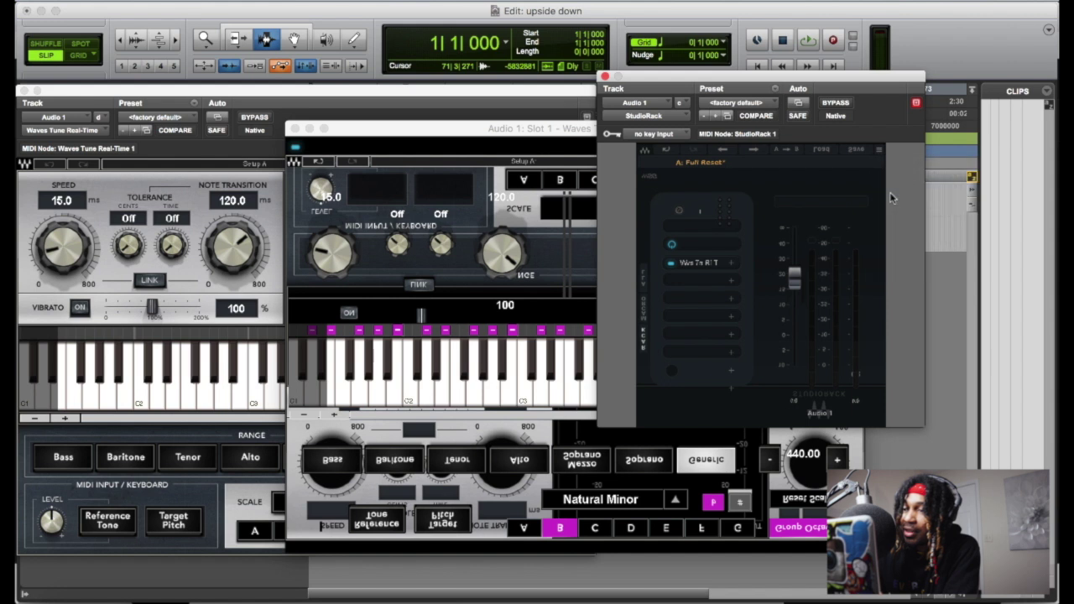
pyautogui.click(922, 151)
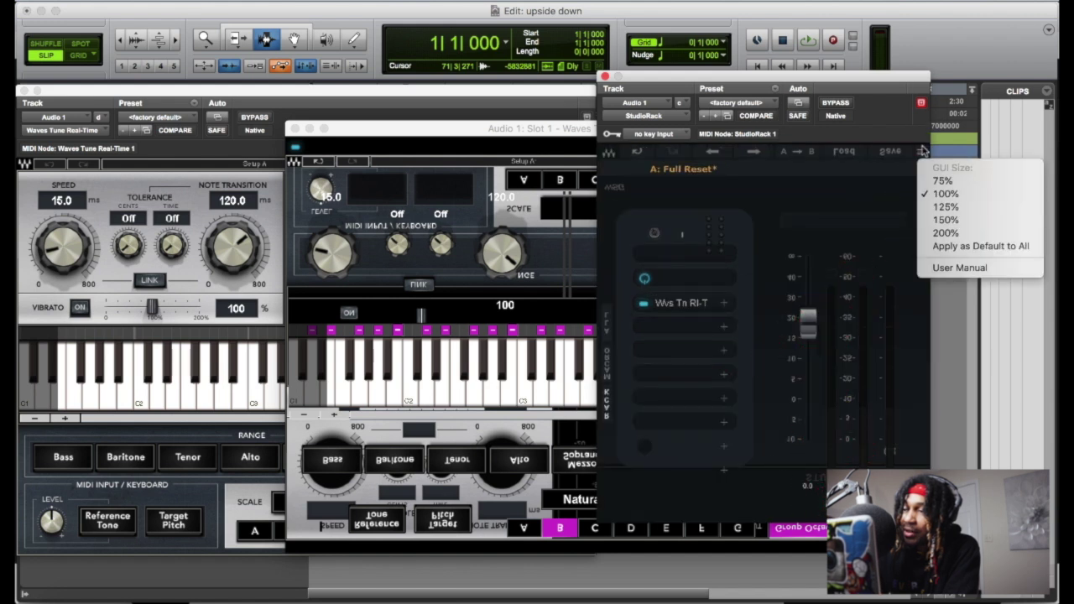
pyautogui.click(930, 235)
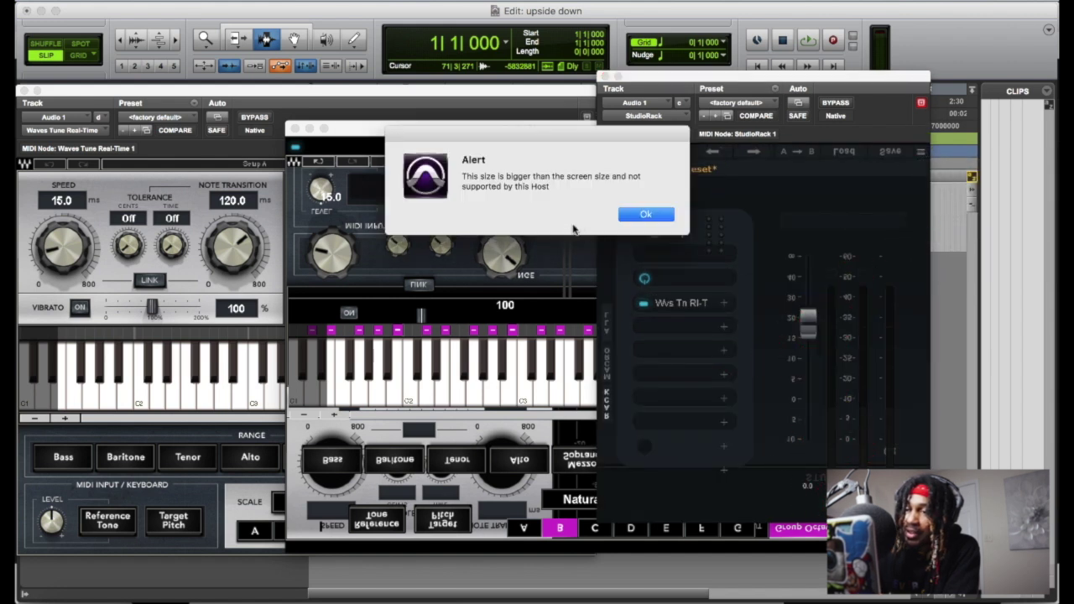
pyautogui.click(634, 215)
pyautogui.click(922, 152)
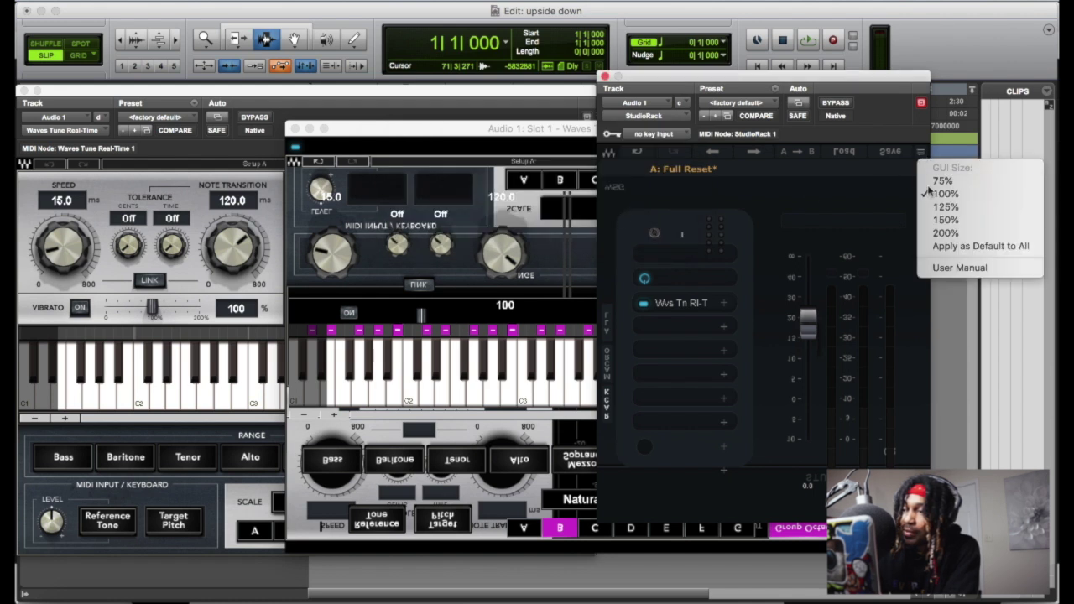
pyautogui.click(932, 208)
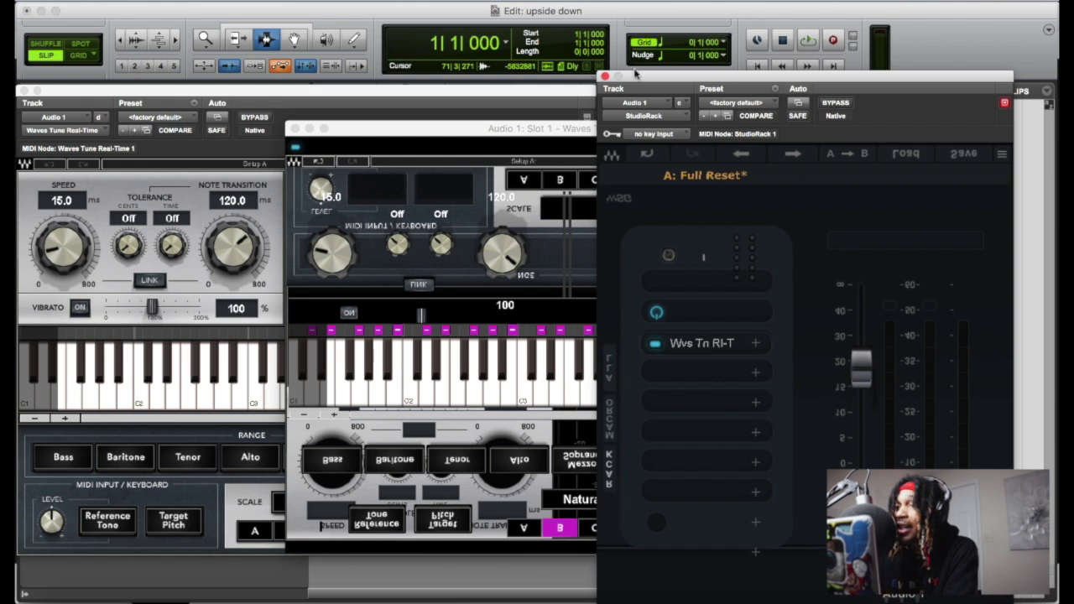
# - Bring the rack-hosted, B♭ Natural Minor Waves Tune window to the front and nudge it into place
pyautogui.moveTo(510, 131)
pyautogui.mouseDown()
pyautogui.moveTo(561, 194)
pyautogui.moveTo(544, 214)
pyautogui.moveTo(471, 142)
pyautogui.moveTo(501, 201)
pyautogui.moveTo(482, 121)
pyautogui.moveTo(516, 244)
pyautogui.moveTo(496, 137)
pyautogui.moveTo(512, 128)
pyautogui.moveTo(527, 319)
pyautogui.moveTo(518, 149)
pyautogui.mouseUp()
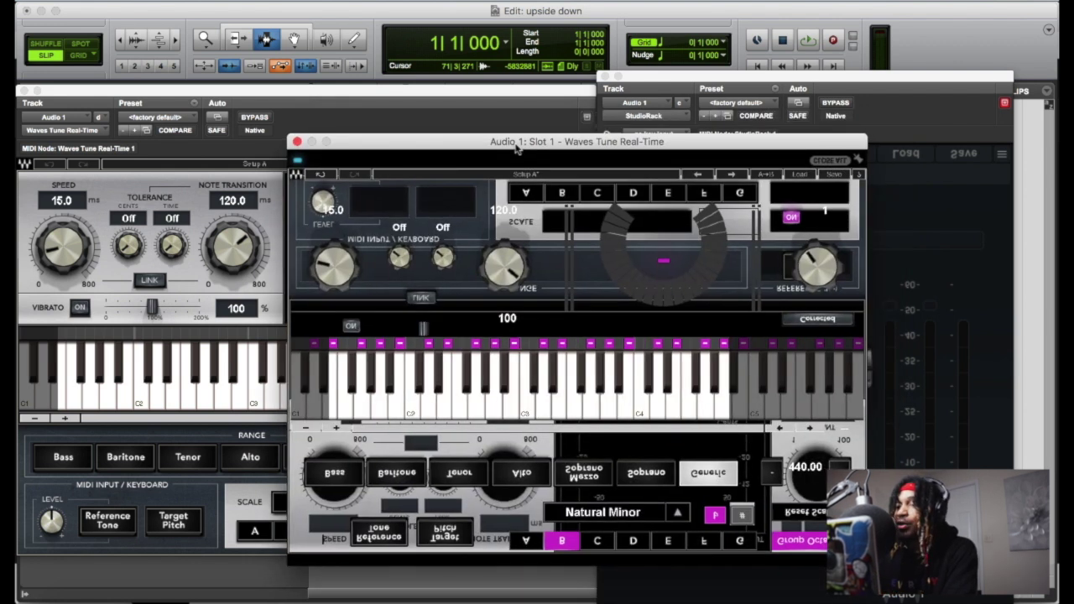
pyautogui.moveTo(518, 148); pyautogui.dragTo(585, 140)
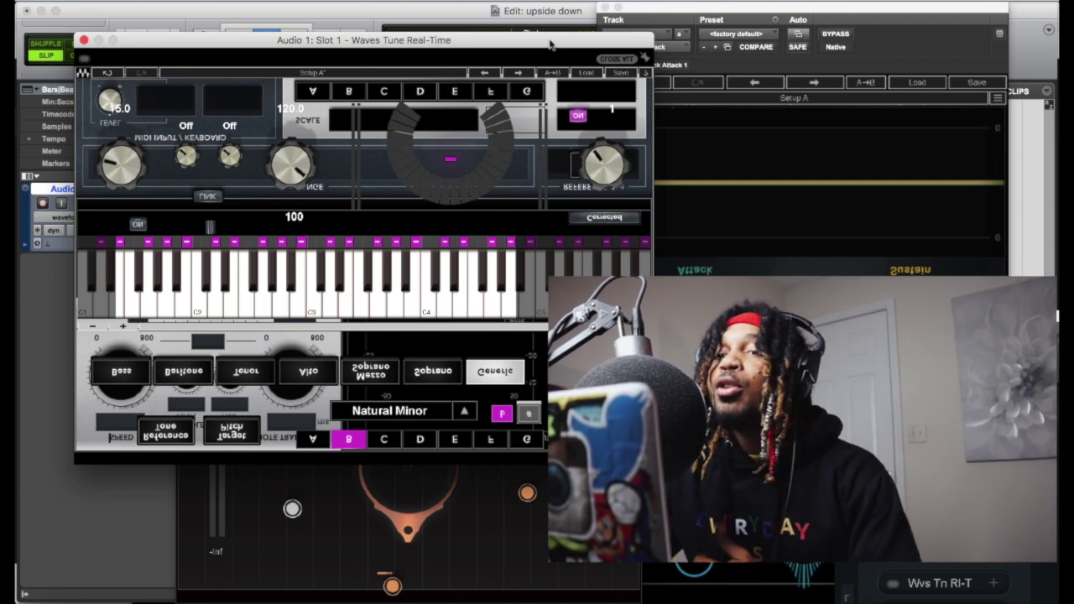
# - Make D the Natural Minor root on the flipped Waves Tune and turn Reference up to about 70
pyautogui.moveTo(554, 42); pyautogui.dragTo(576, 39)
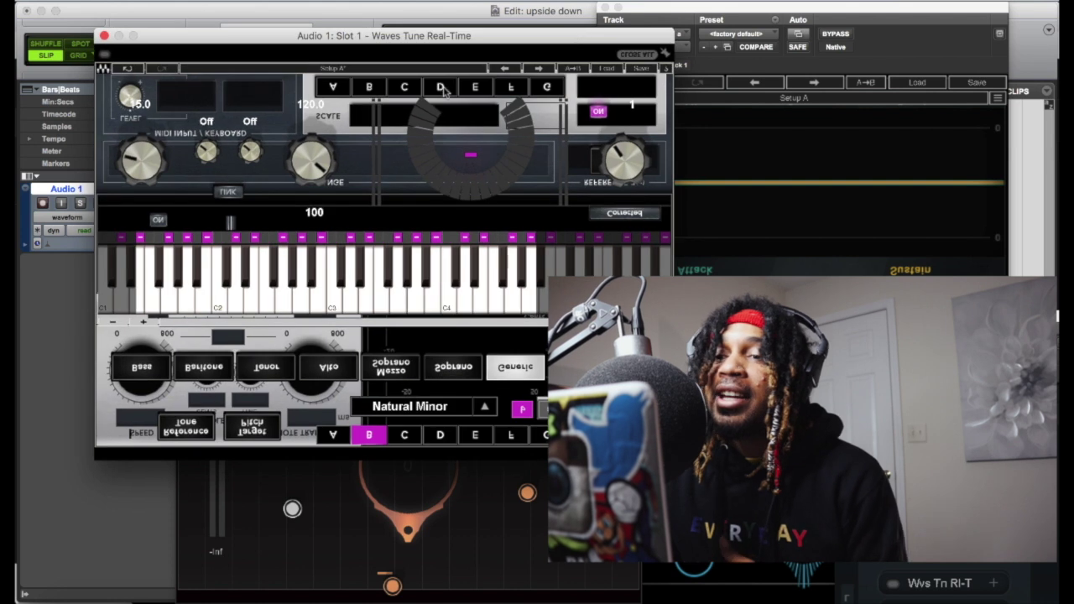
pyautogui.click(439, 435)
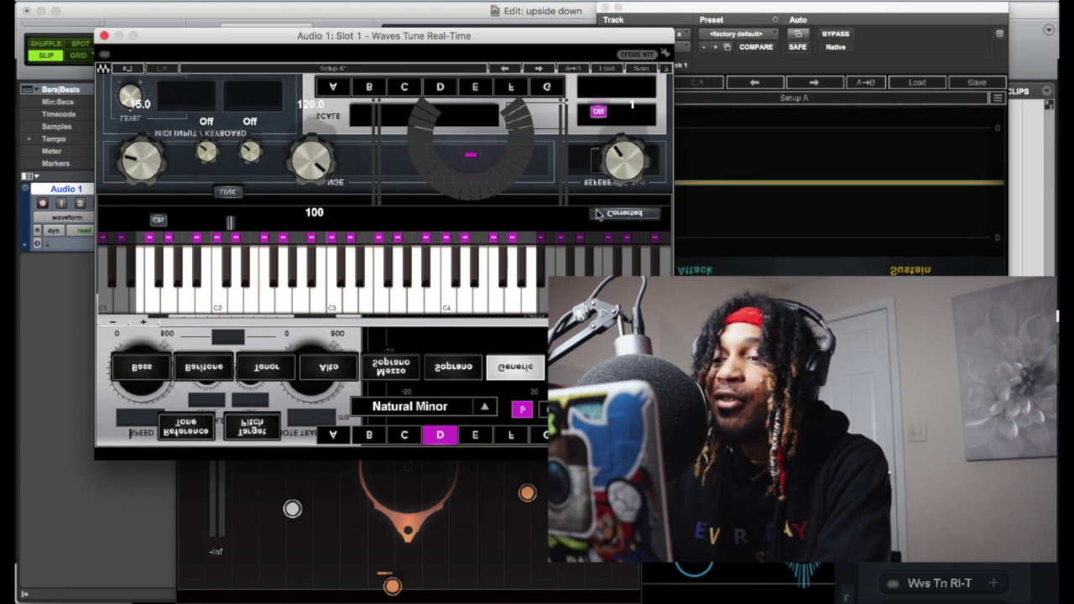
pyautogui.moveTo(625, 160); pyautogui.dragTo(626, 134)
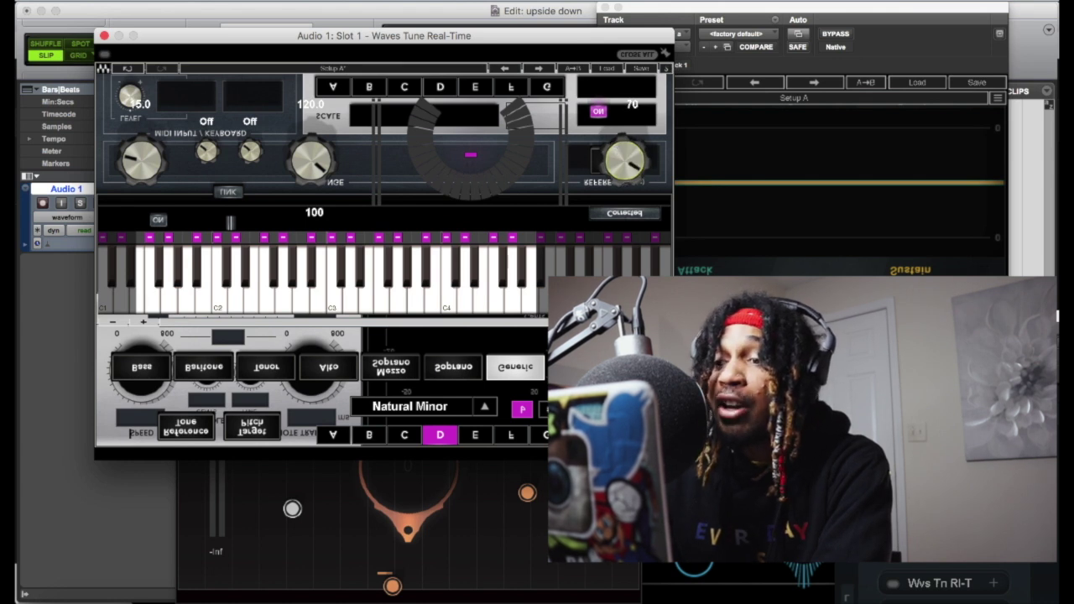